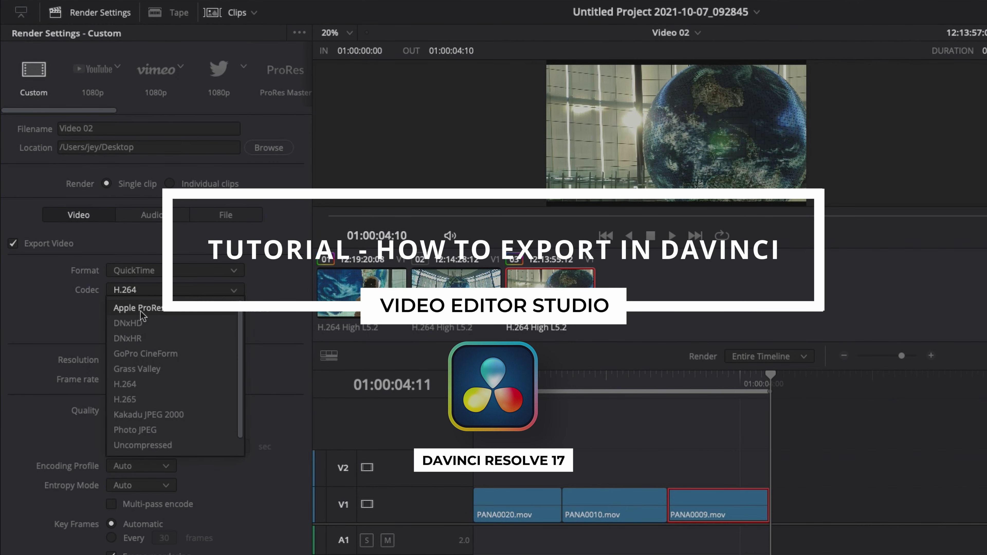
Close the codec list and return to the Edit page with PANA0020, PANA0010 and PANA0009 on V1.
click(141, 310)
click(153, 554)
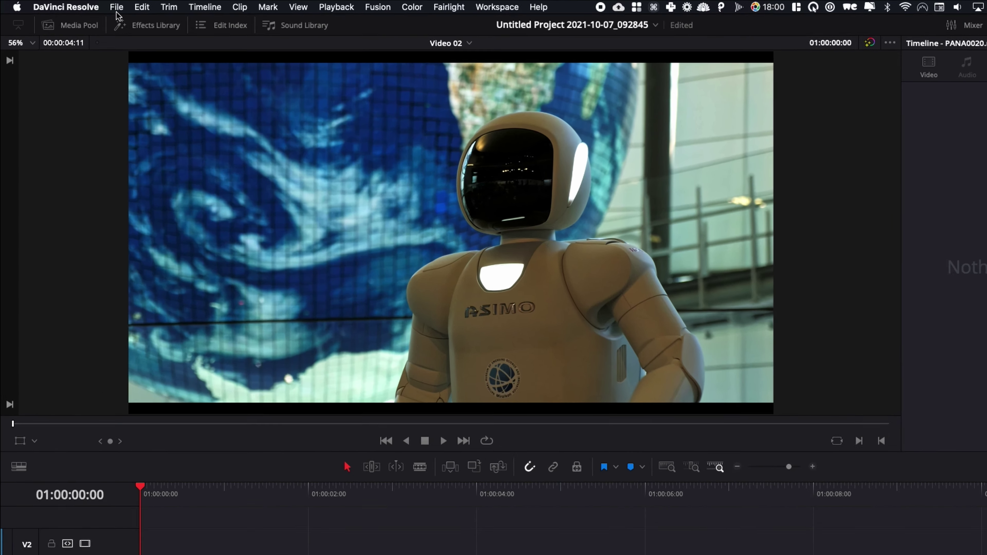
Open File > Quick Export for the Video 02 timeline.
click(100, 6)
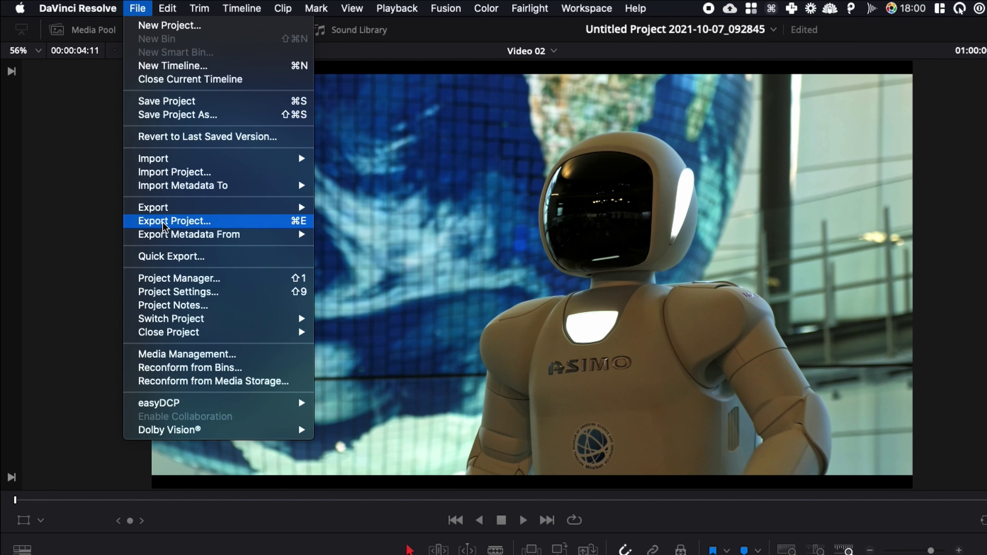
mouse_move(166, 213)
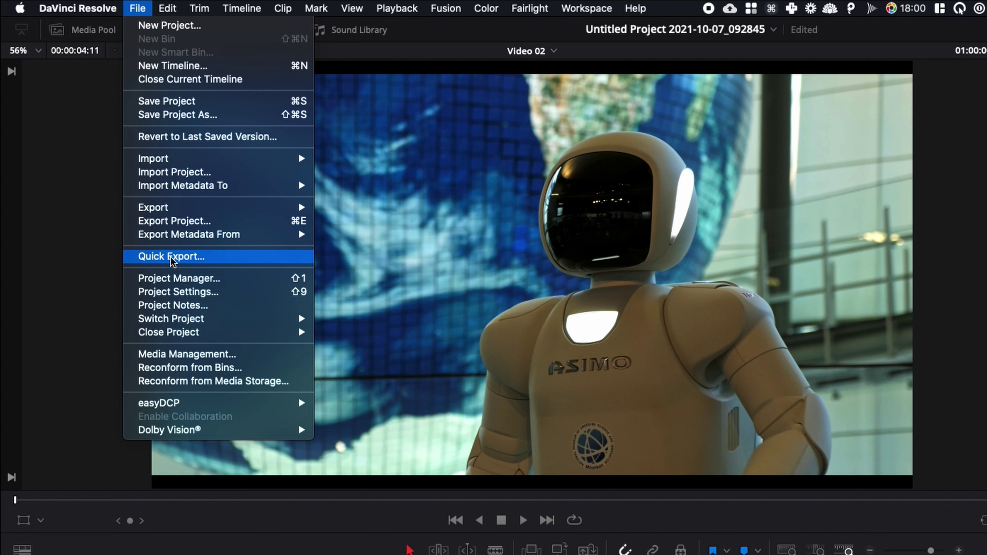
click(168, 256)
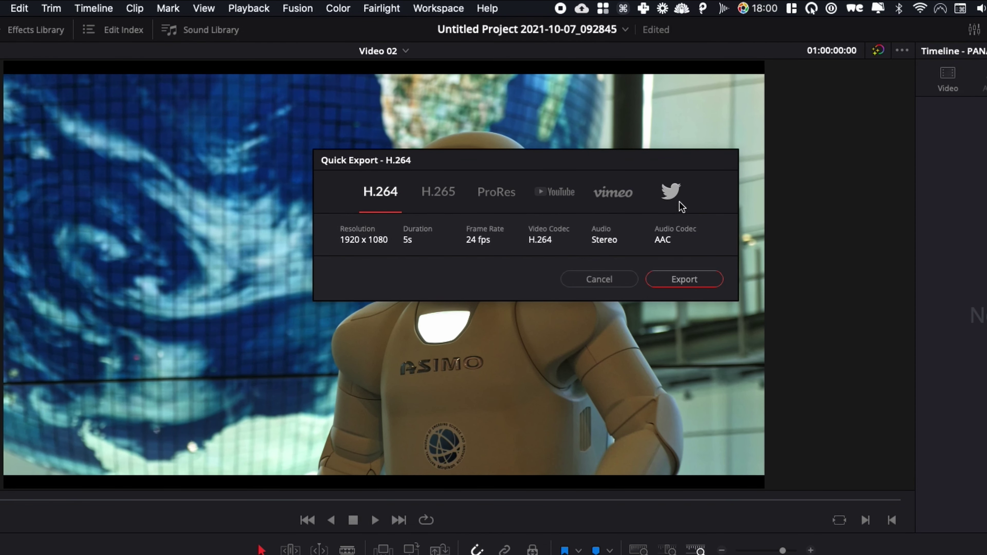
Compare the H.265, ProRes, YouTube, Vimeo and Twitter quick-export presets, then pick ProRes.
click(431, 203)
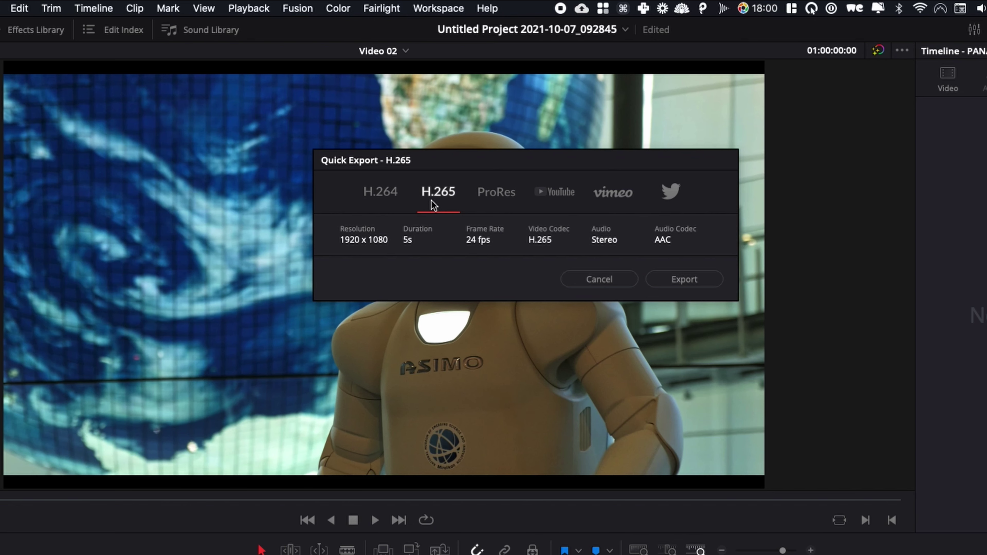
click(499, 196)
click(567, 200)
click(612, 195)
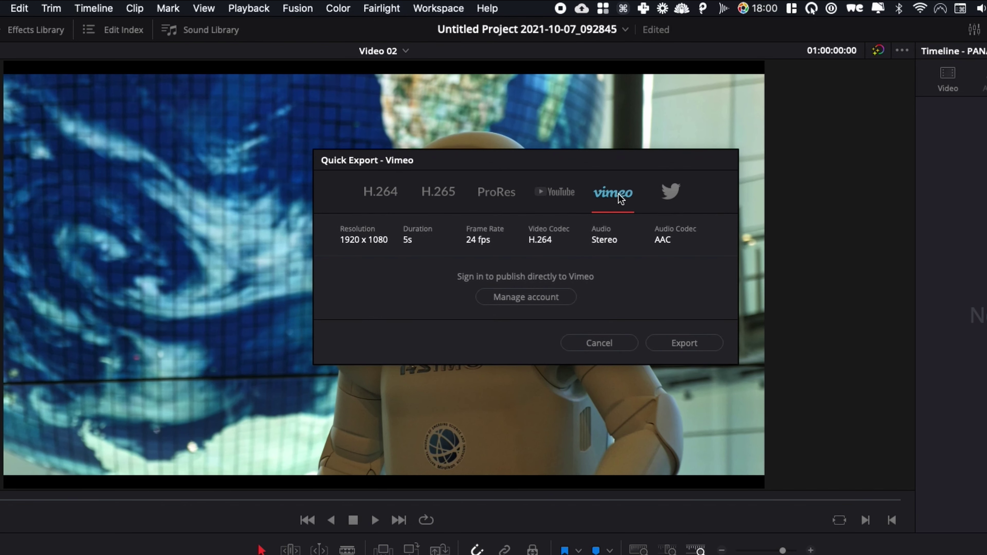
click(670, 194)
click(381, 200)
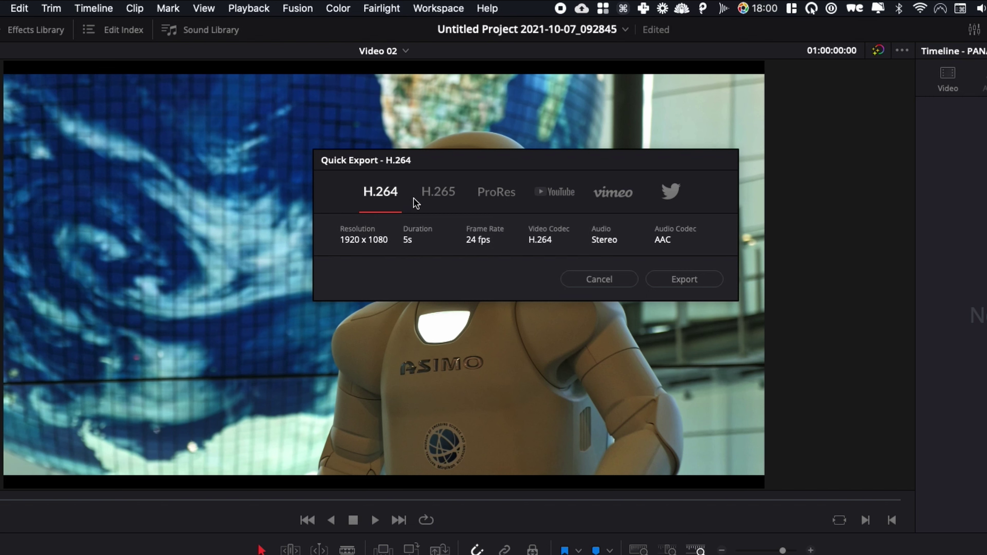
click(427, 196)
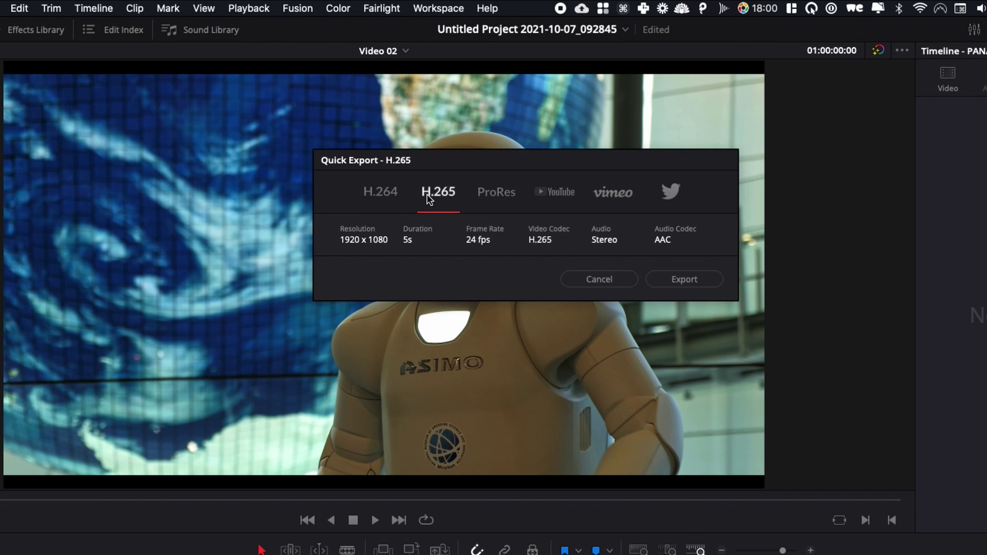
click(500, 196)
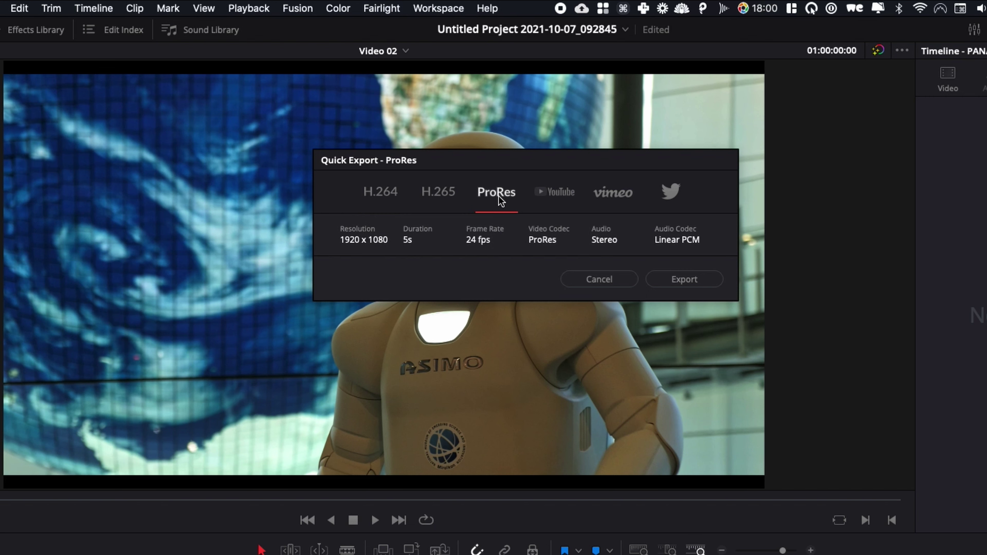
Export the ProRes file as Video 02 to the Desktop.
click(683, 280)
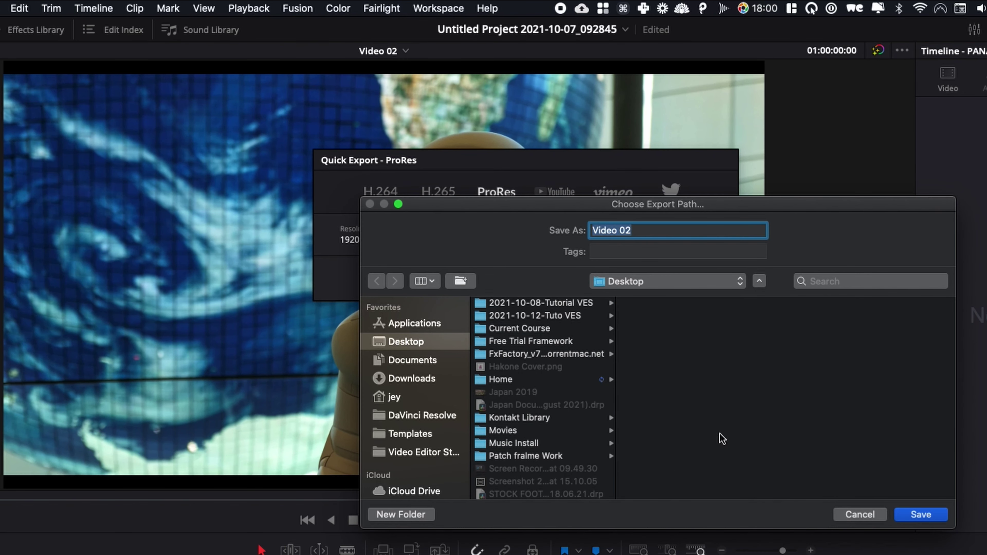
click(651, 230)
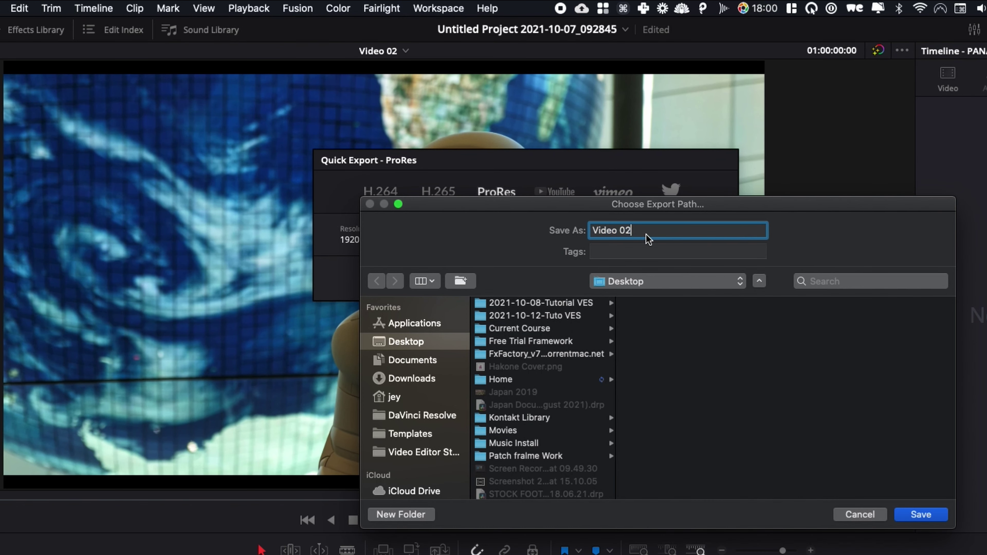
click(931, 516)
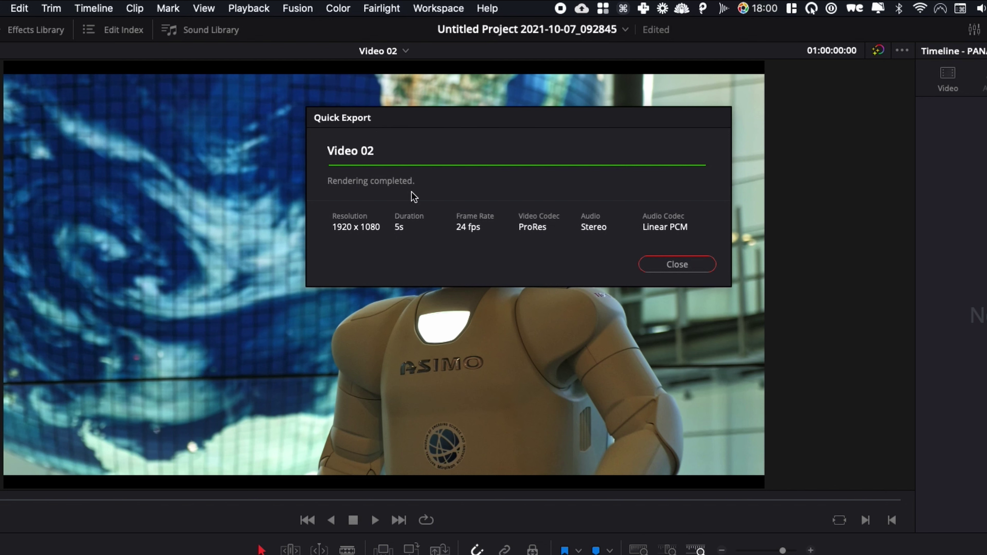
Dismiss the finished render and open the Deliver page with the Custom preset.
click(692, 269)
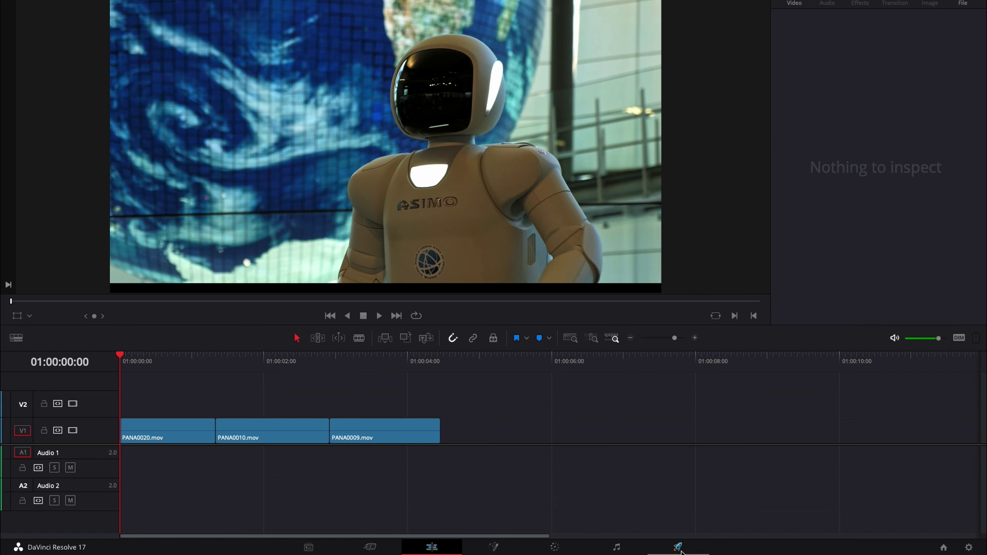
click(679, 548)
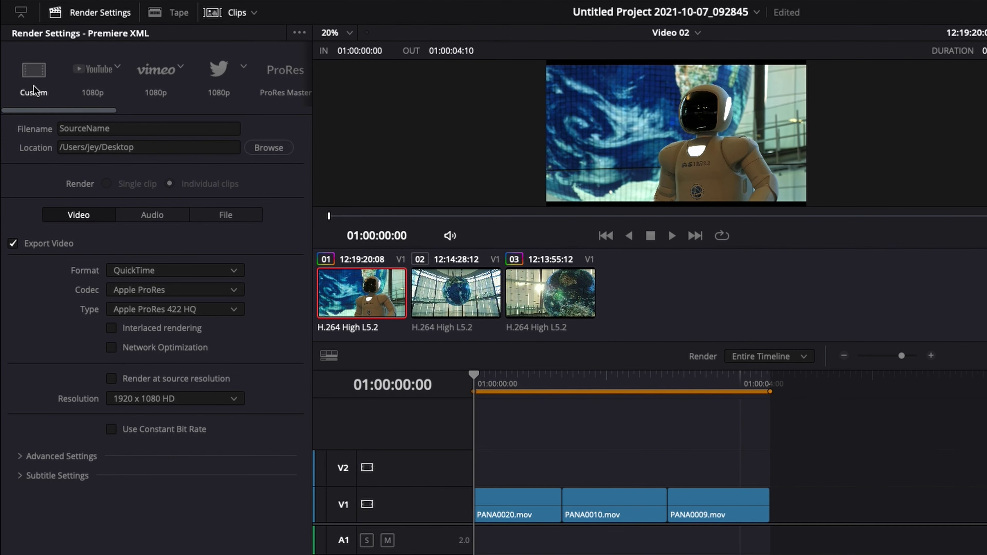
click(33, 84)
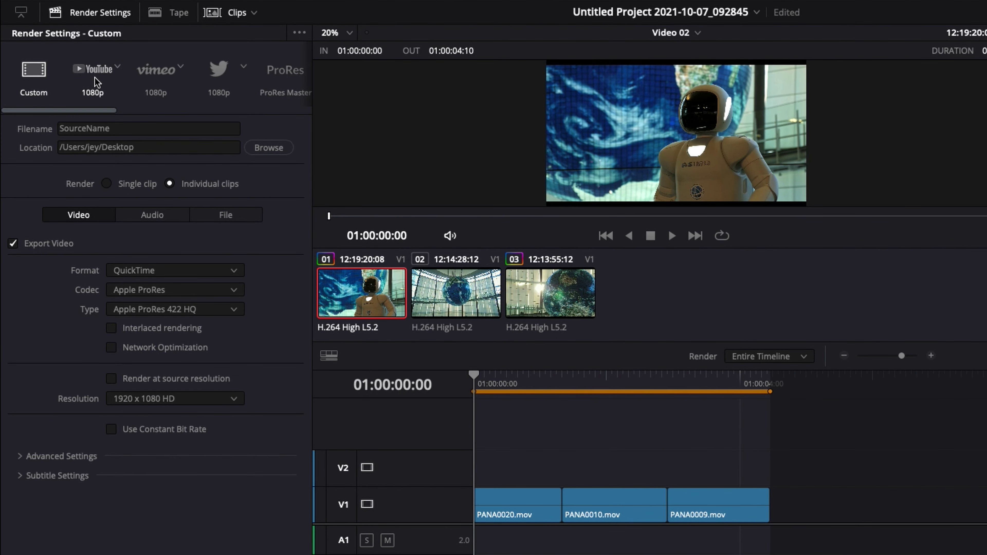
Preview the YouTube 1080p and Vimeo 1080p presets, then go back to Custom.
click(94, 76)
click(156, 70)
scroll(148, 72, right, 3)
scroll(142, 73, right, 10)
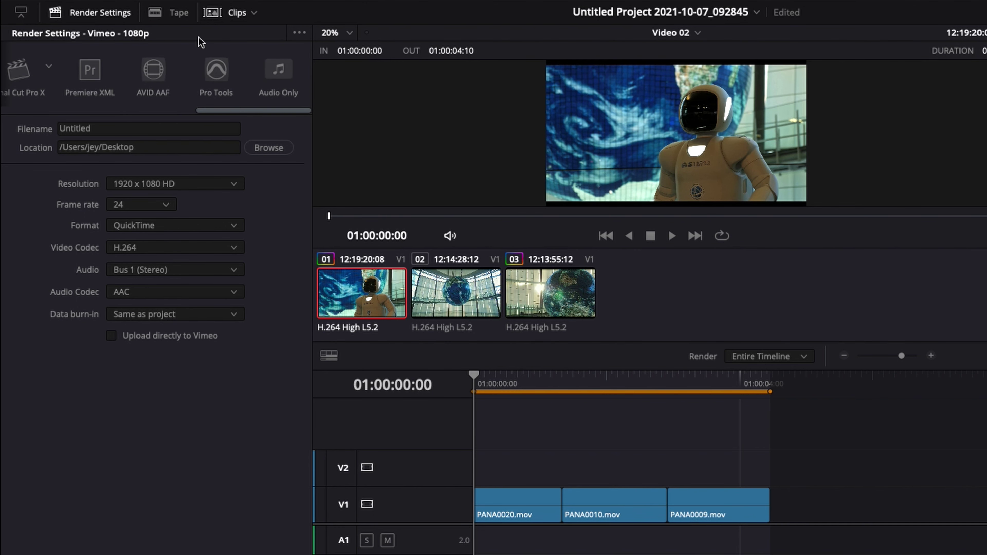
click(108, 128)
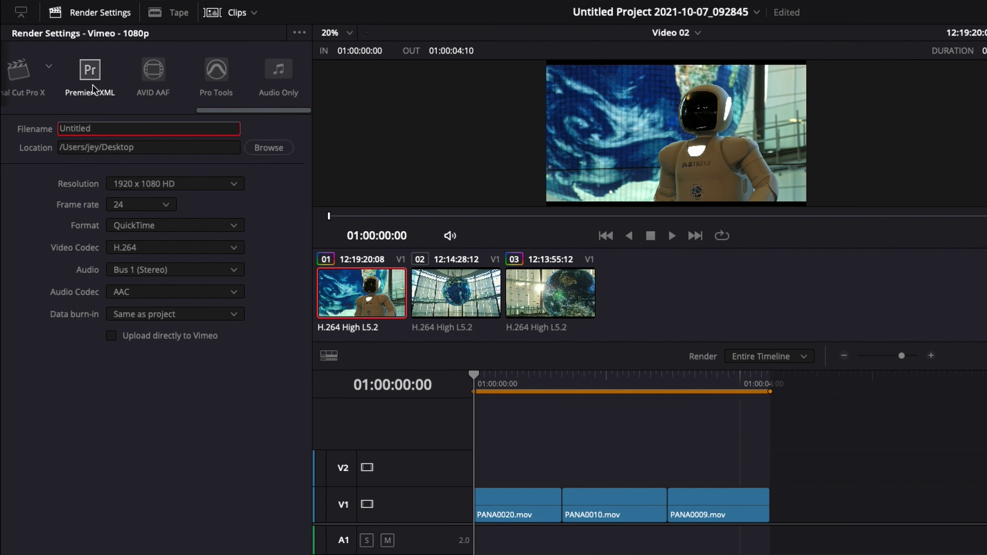
scroll(93, 81, left, 10)
click(34, 76)
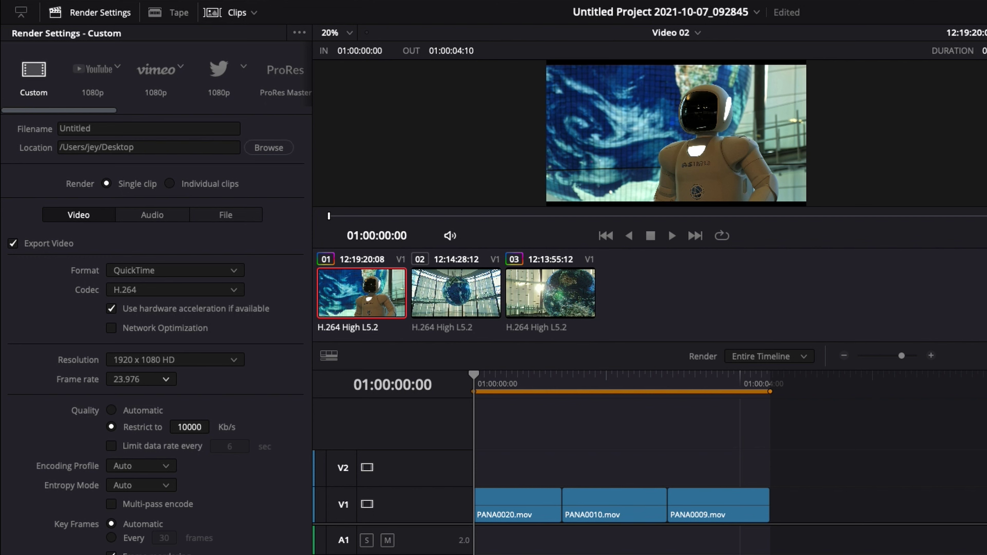
Name the render output Video 02 on the Desktop, declining to overwrite the existing file.
drag(113, 130, 21, 130)
text(Video 02)
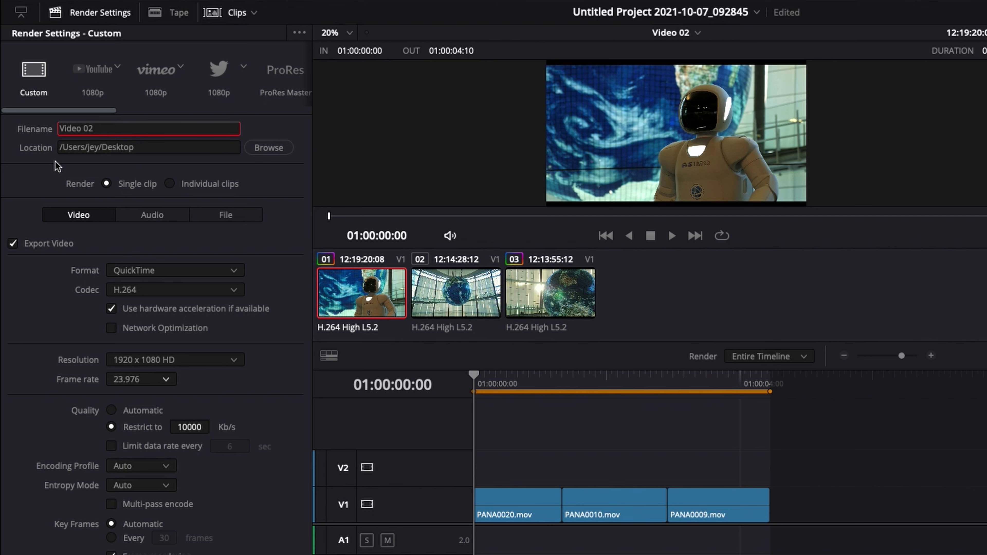
click(55, 166)
click(273, 147)
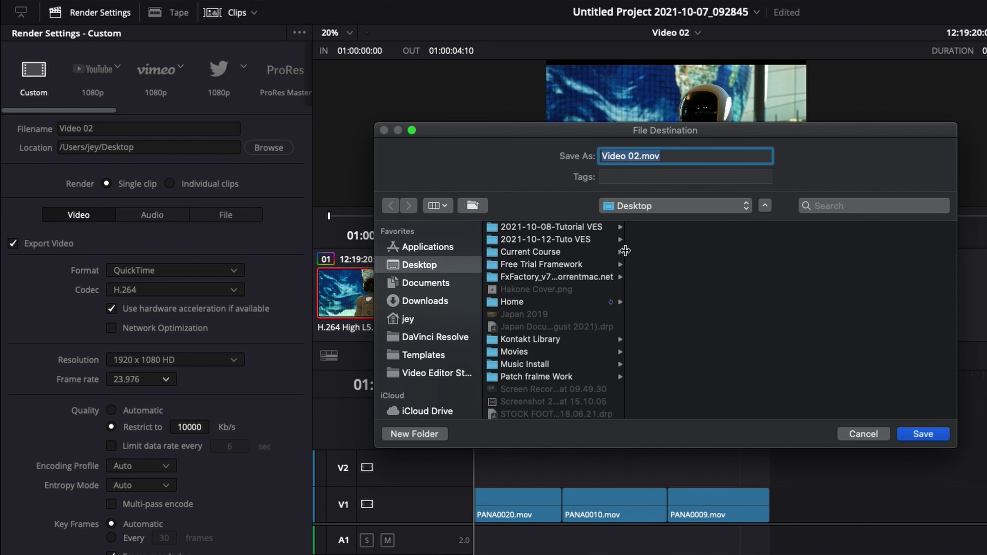
click(934, 434)
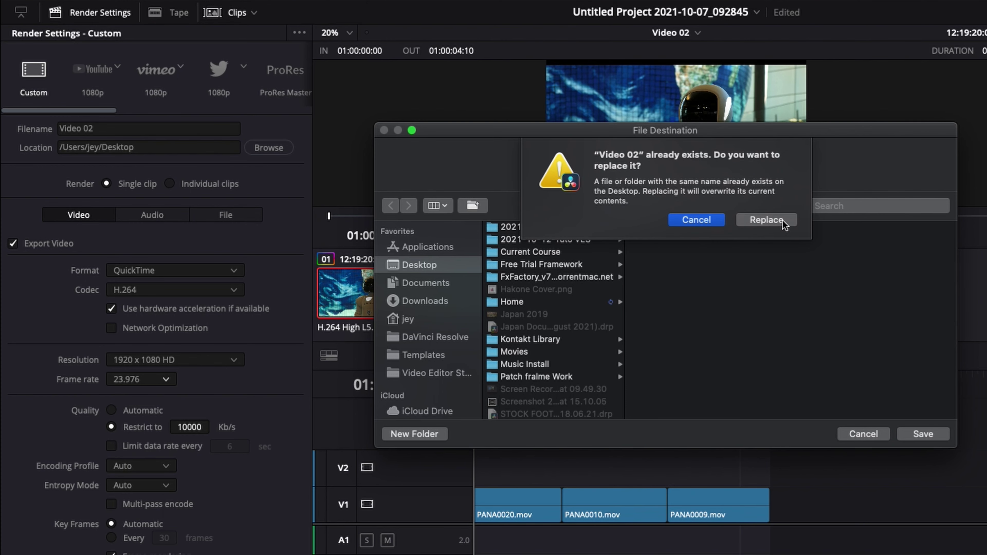
key(Escape)
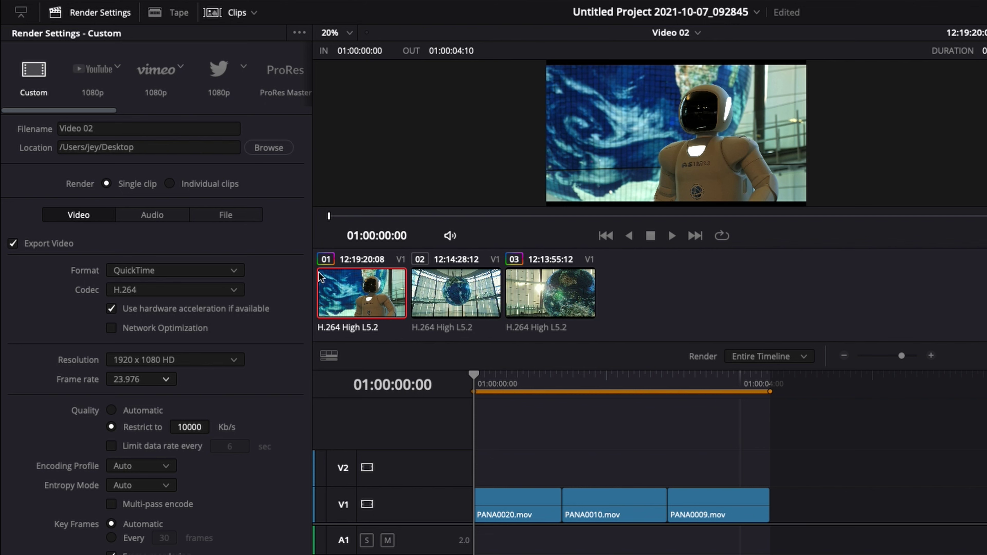
click(170, 184)
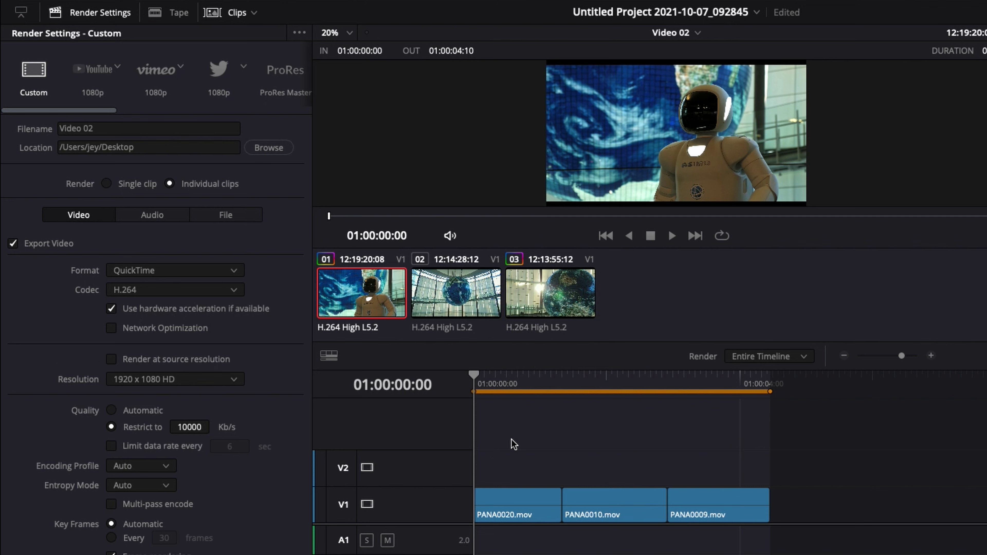
click(546, 514)
click(616, 507)
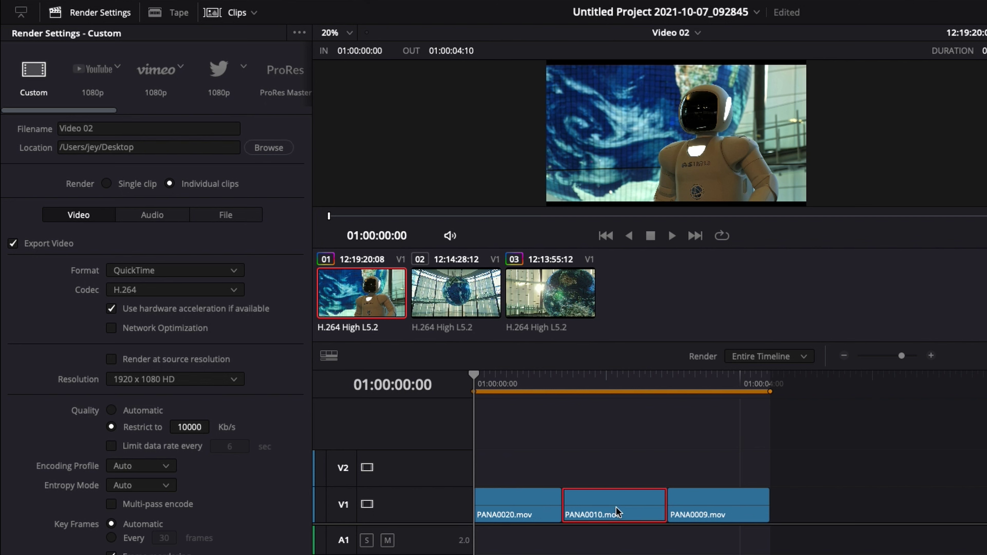
click(705, 512)
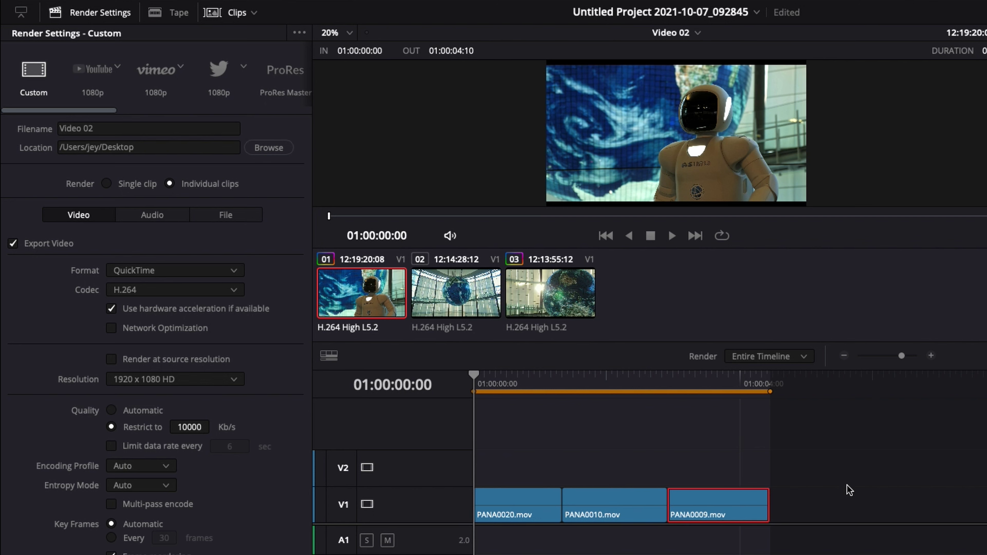
drag(509, 382, 701, 385)
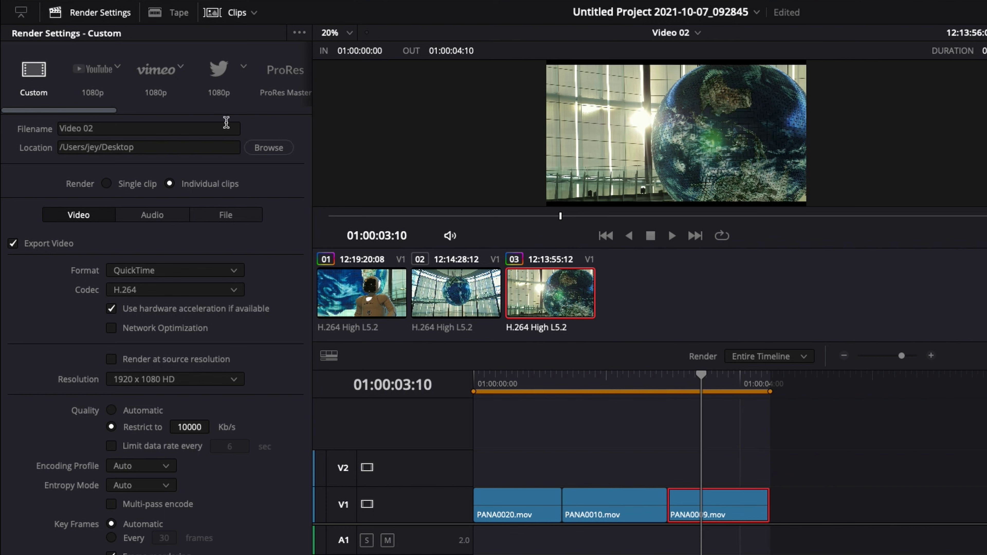
click(106, 184)
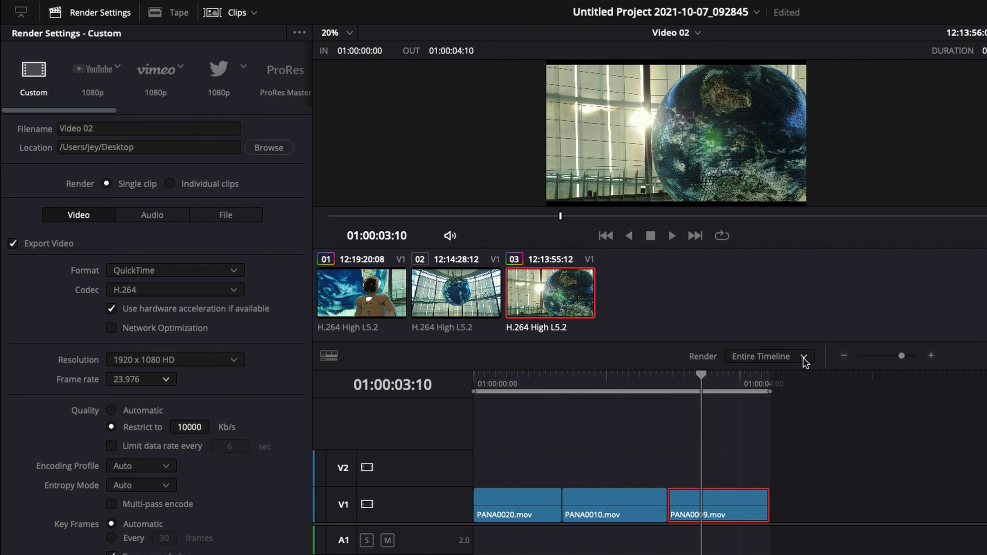
click(762, 358)
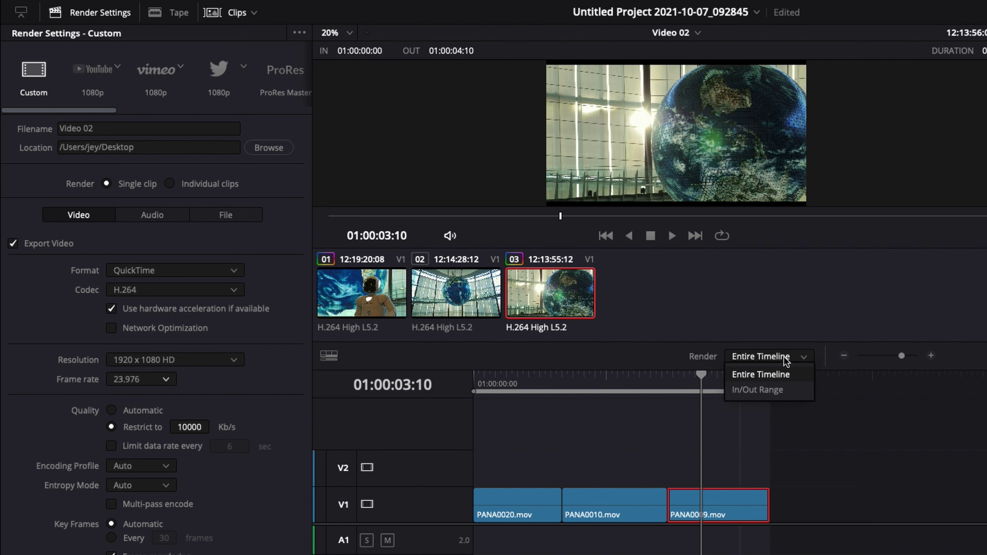
click(759, 388)
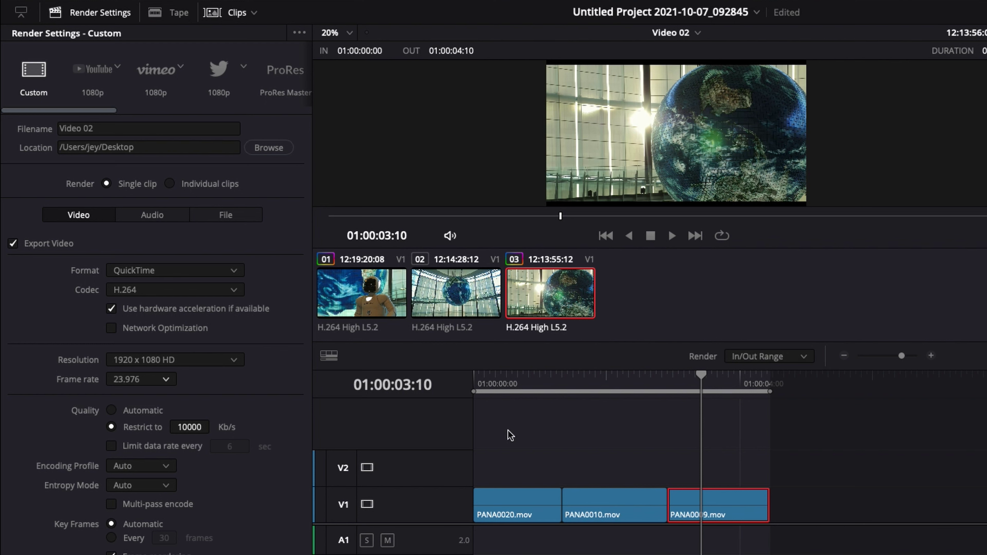
key(Home)
key(l)
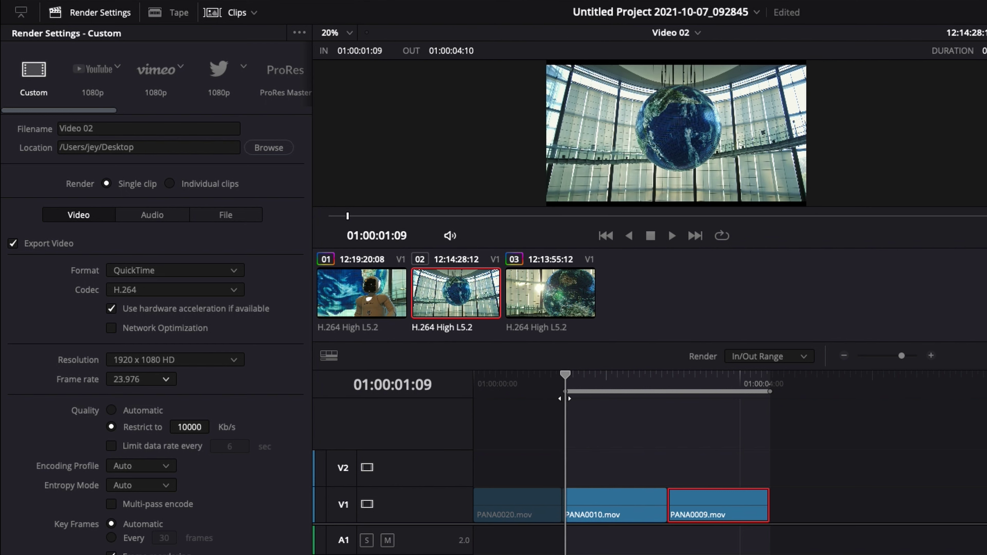
key(k)
key(i)
drag(573, 398, 592, 398)
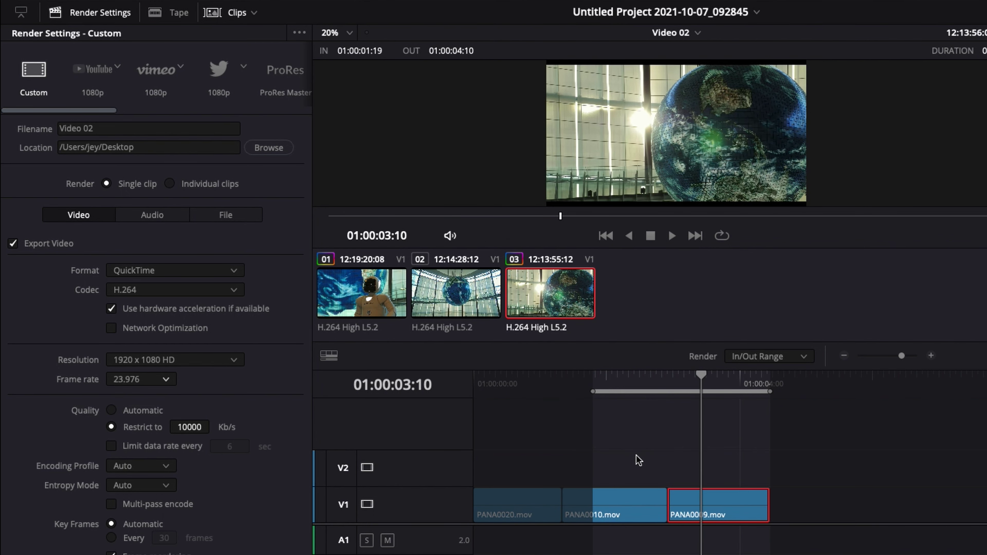
drag(488, 383, 597, 395)
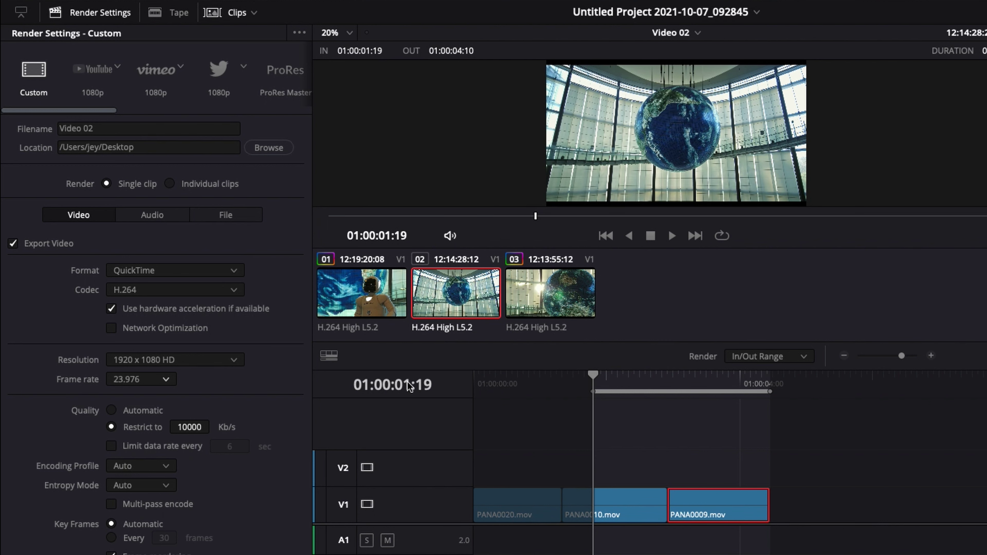
drag(591, 377, 770, 382)
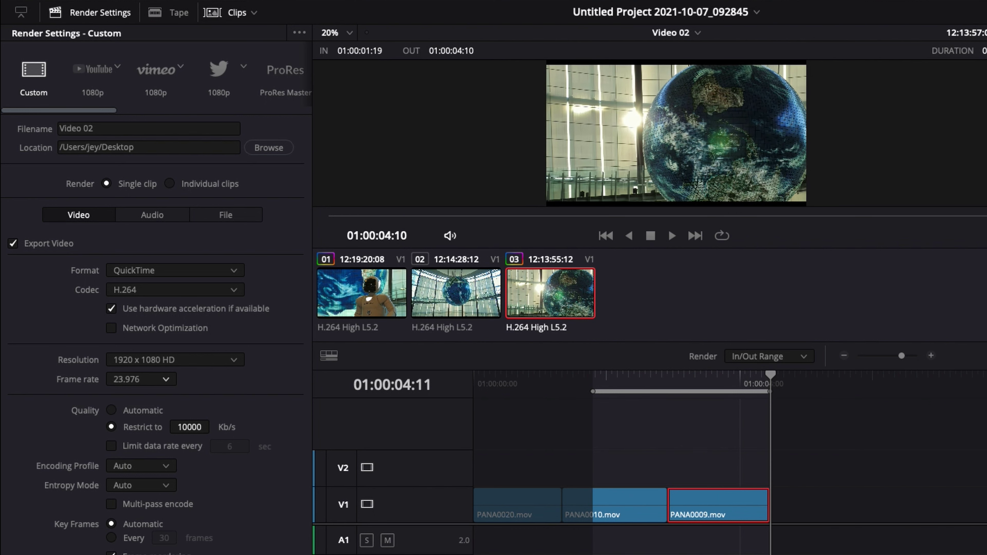
click(784, 355)
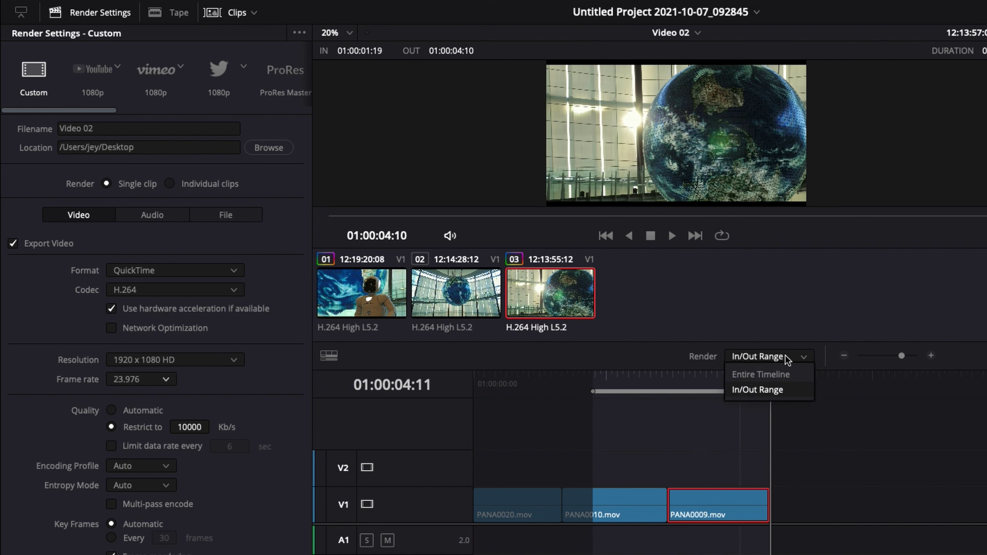
click(750, 373)
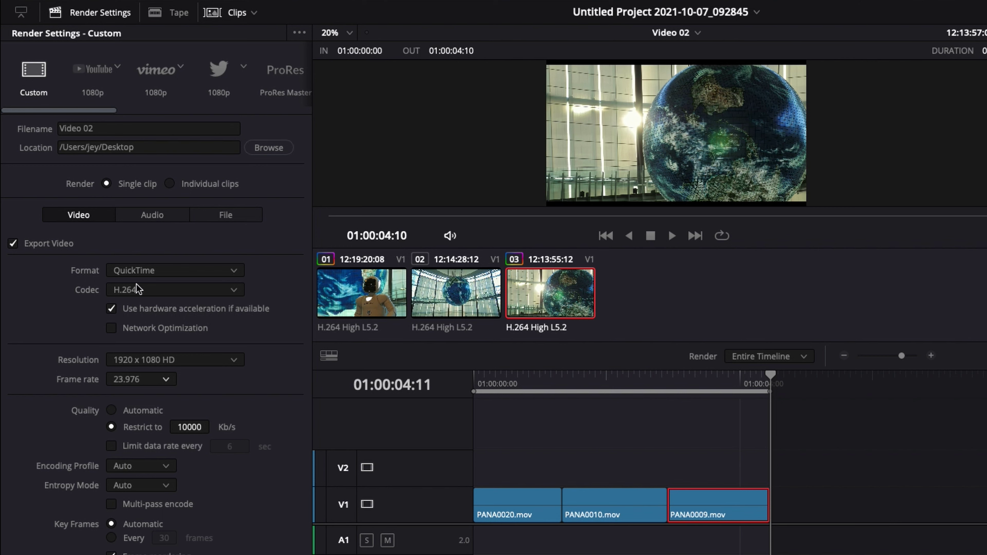
Review the Audio and File settings, then browse the Video tab's Format list.
click(148, 216)
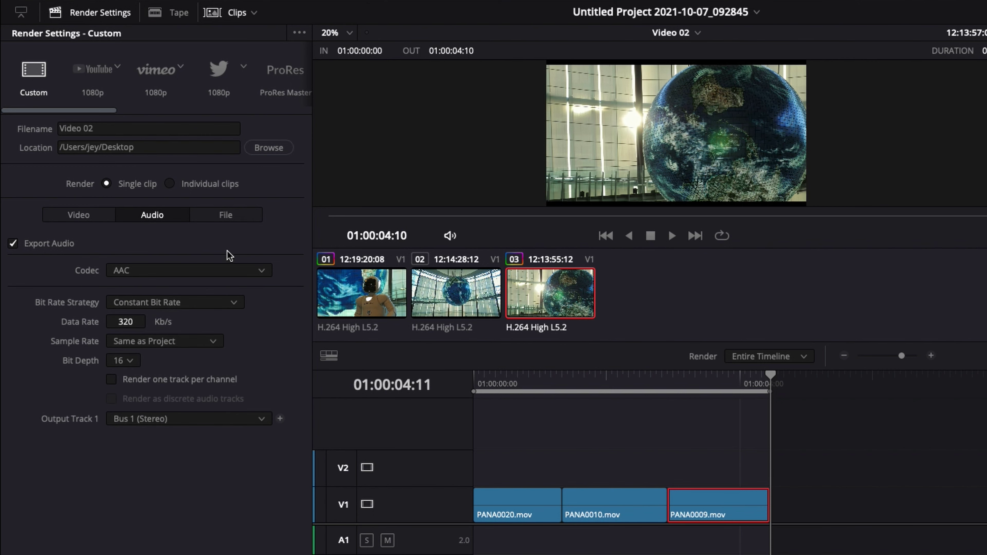
click(226, 216)
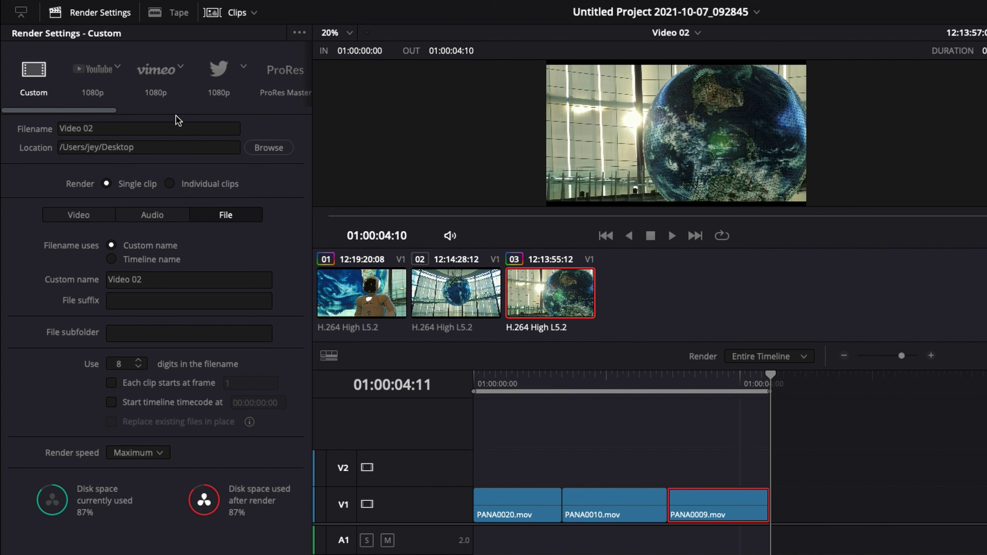
click(105, 215)
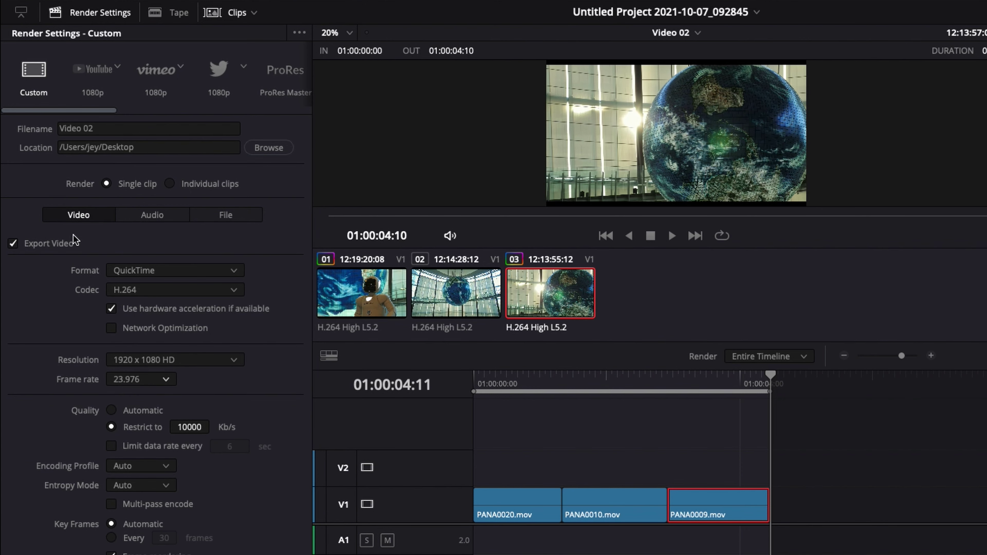
click(166, 271)
scroll(155, 325, up, 3)
scroll(155, 325, down, 3)
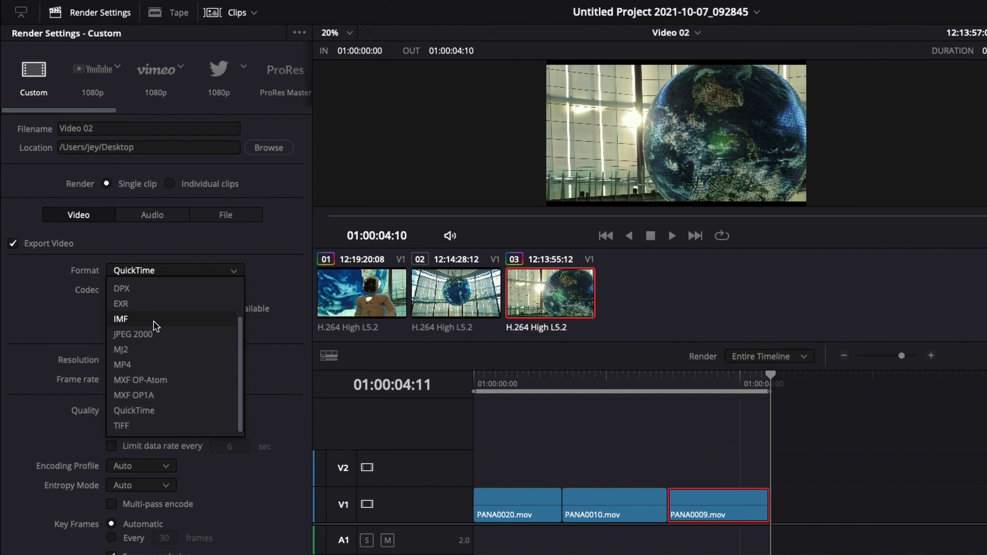
Keep QuickTime format and switch the codec from H.264 to Apple ProRes.
click(142, 411)
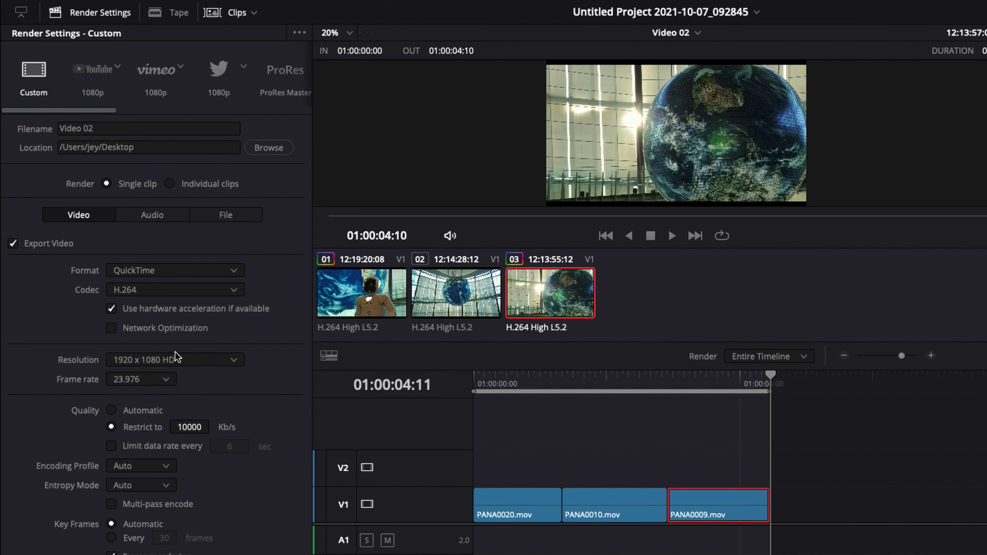
click(156, 290)
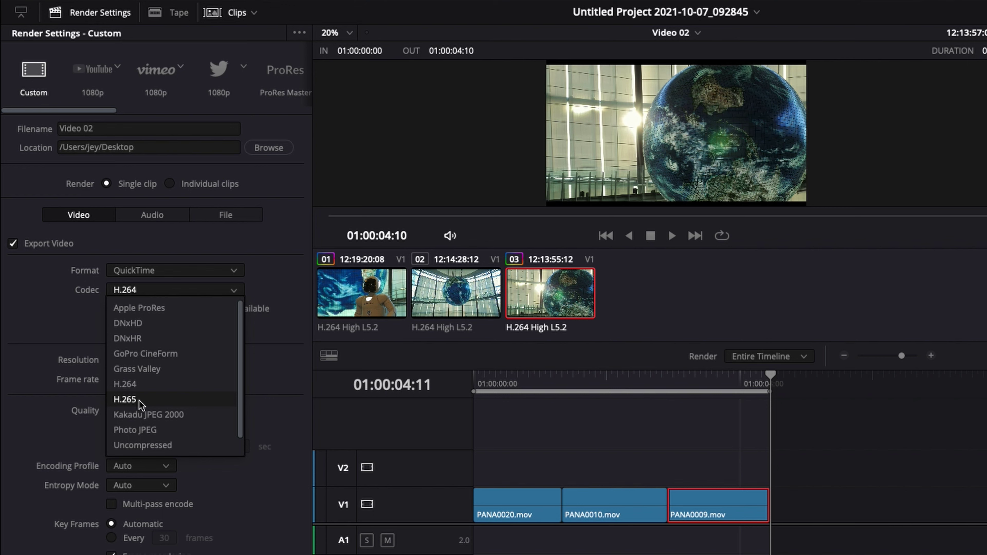
scroll(138, 415, down, 1)
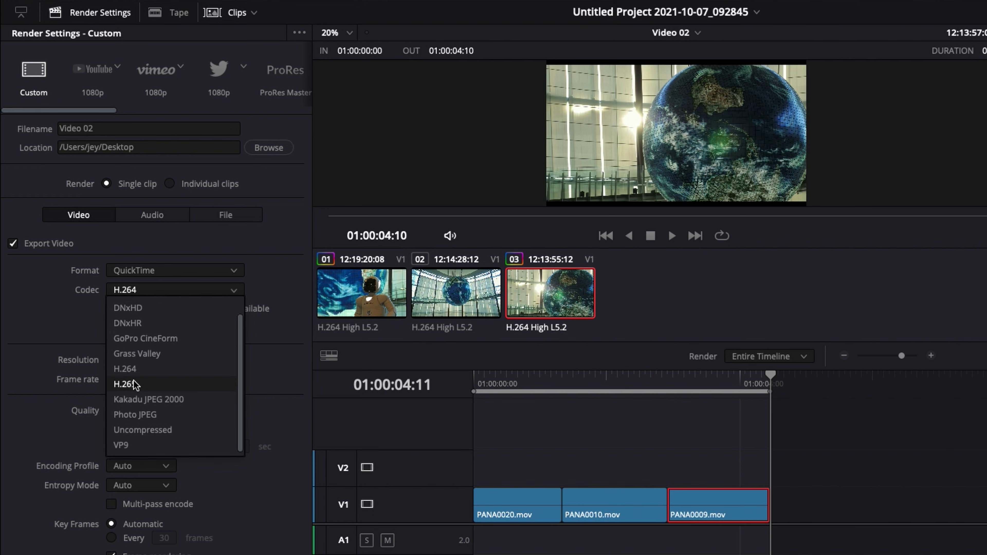
scroll(151, 354, up, 1)
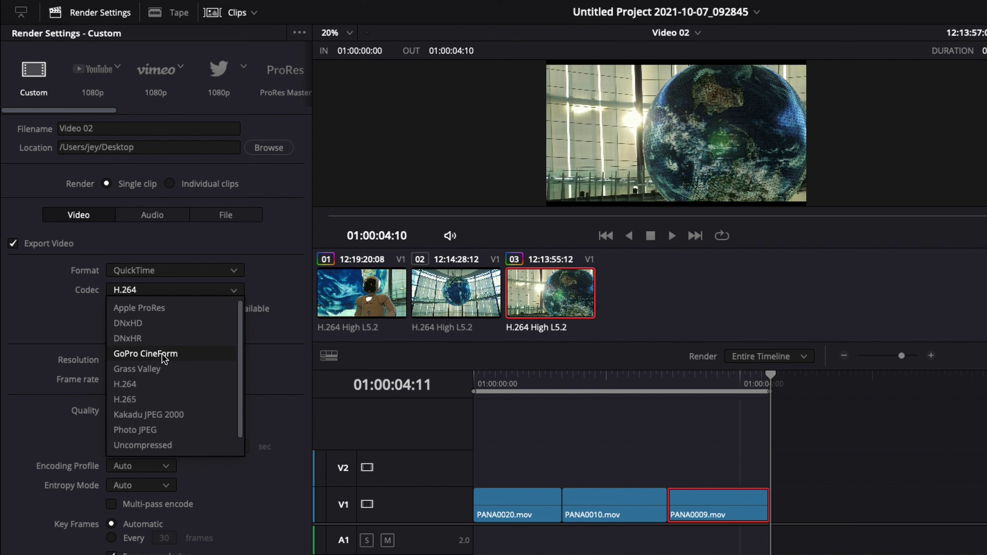
scroll(149, 371, down, 1)
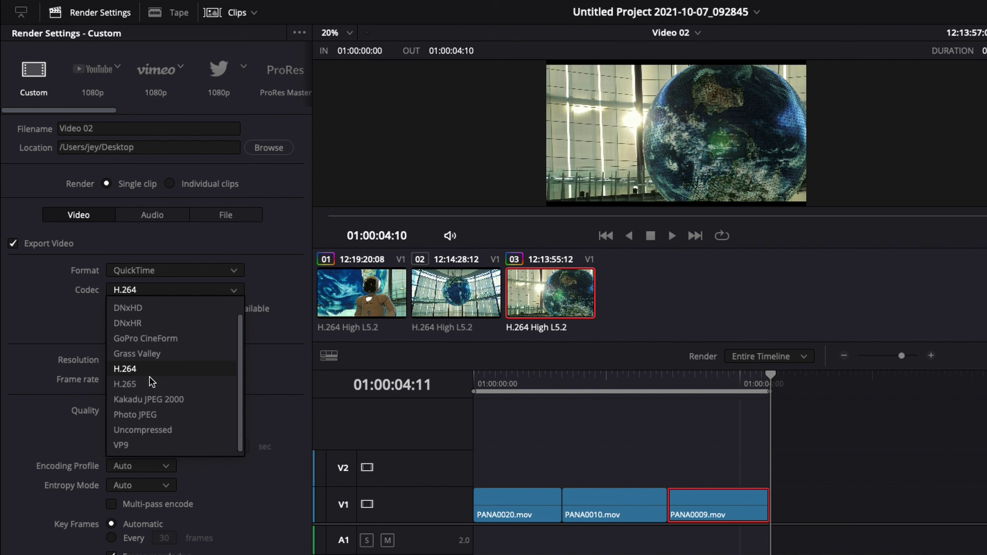
scroll(146, 336, up, 1)
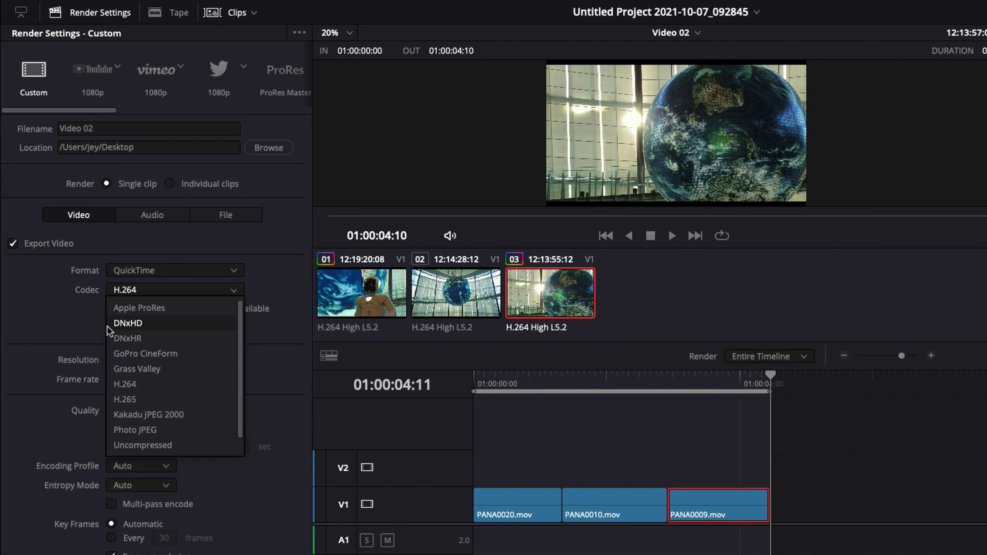
click(139, 308)
click(142, 310)
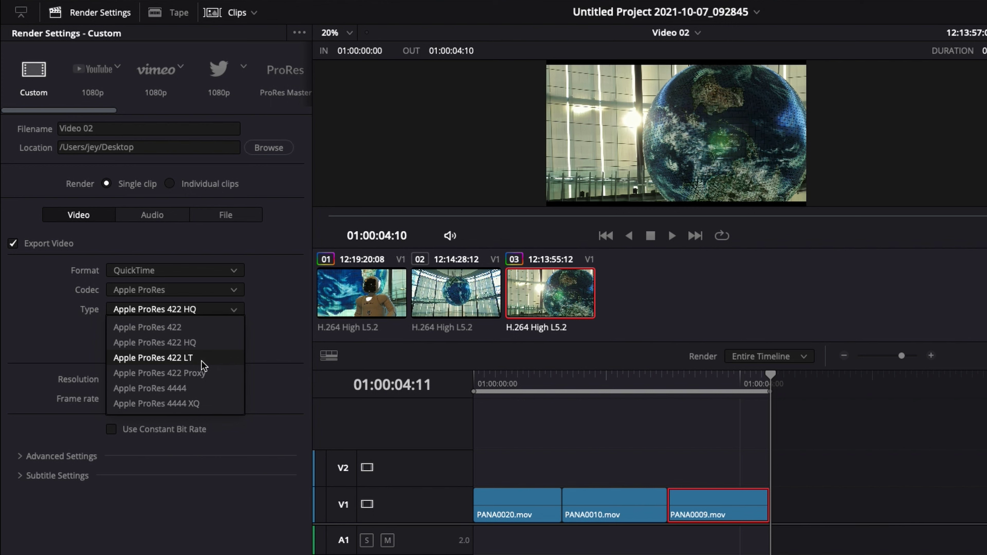
Keep Apple ProRes 422 HQ and set resolution to 3840 x 2160 Ultra HD.
click(177, 343)
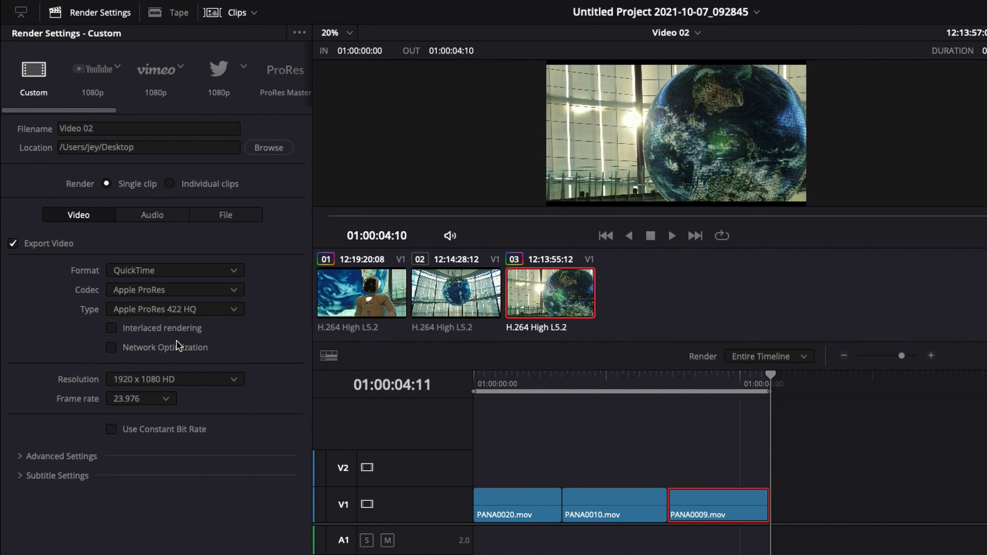
click(190, 380)
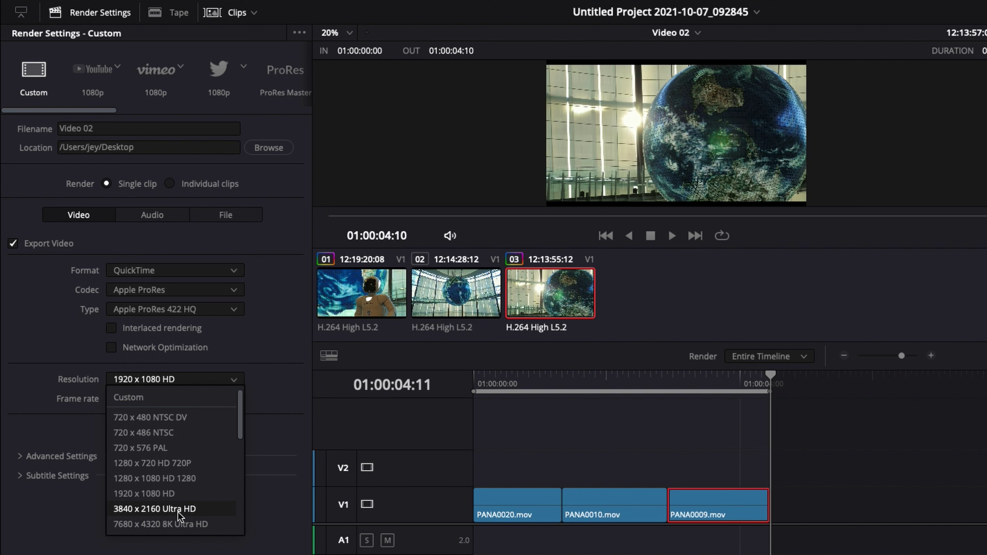
click(170, 510)
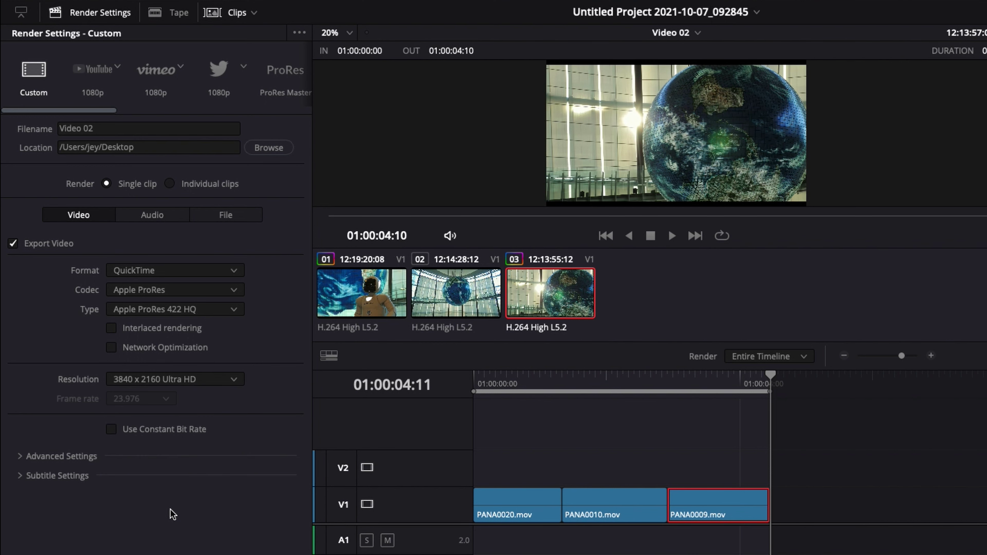
click(61, 456)
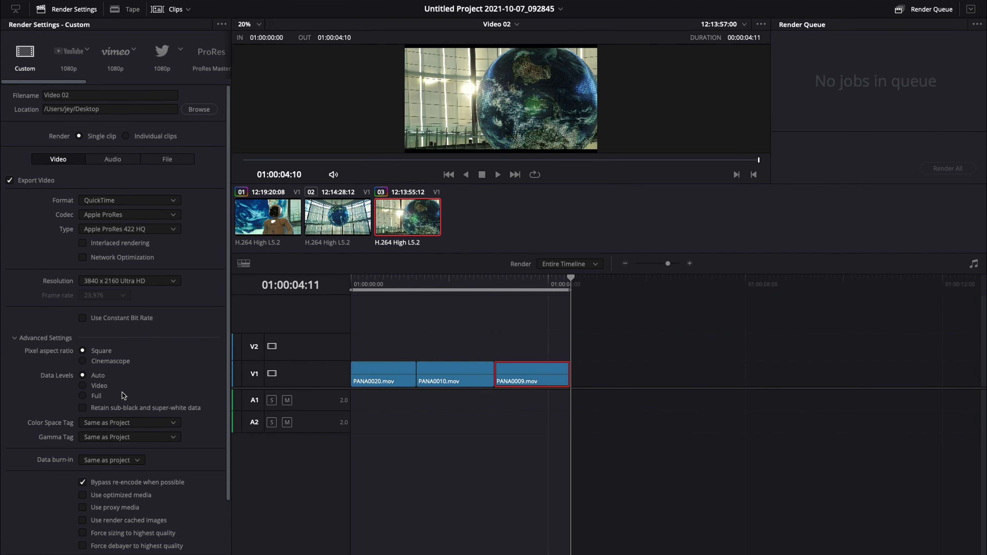
scroll(123, 396, down, 3)
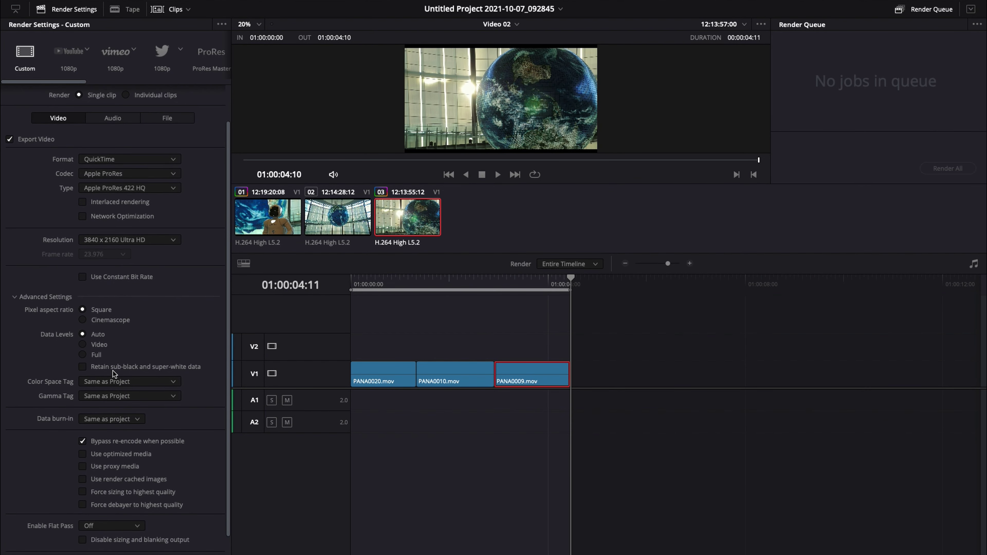
click(14, 298)
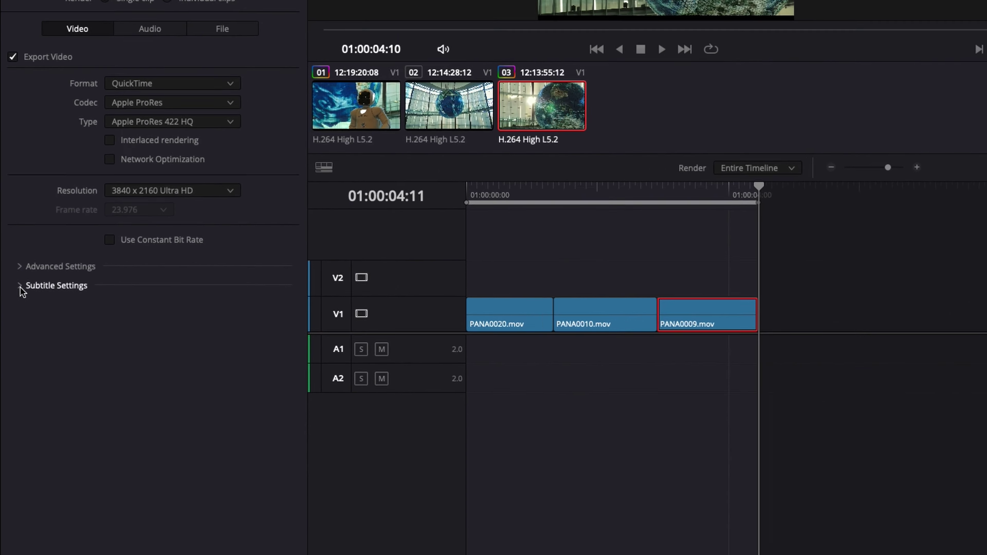
Check the subtitle options (separate file, SRT), then switch Export Subtitle off.
click(20, 287)
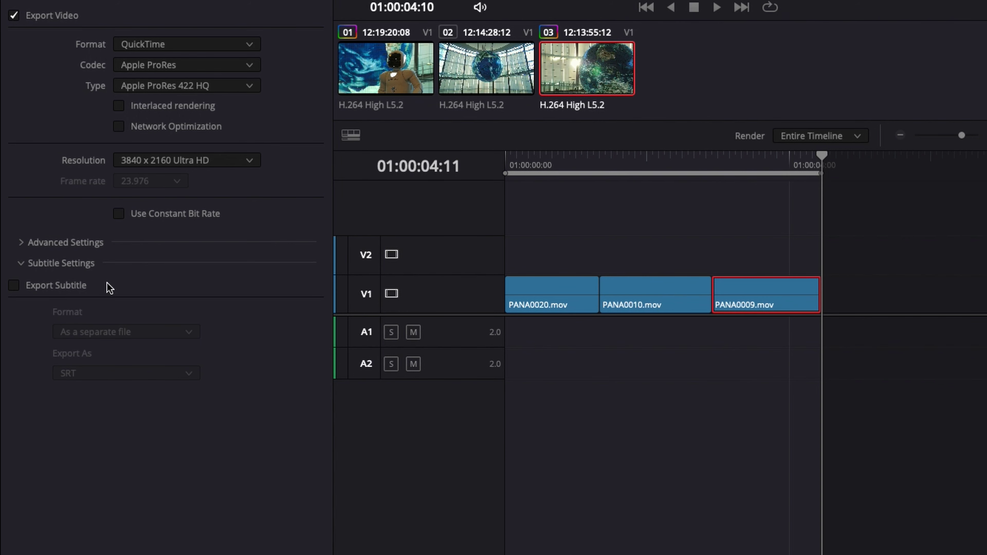
click(14, 285)
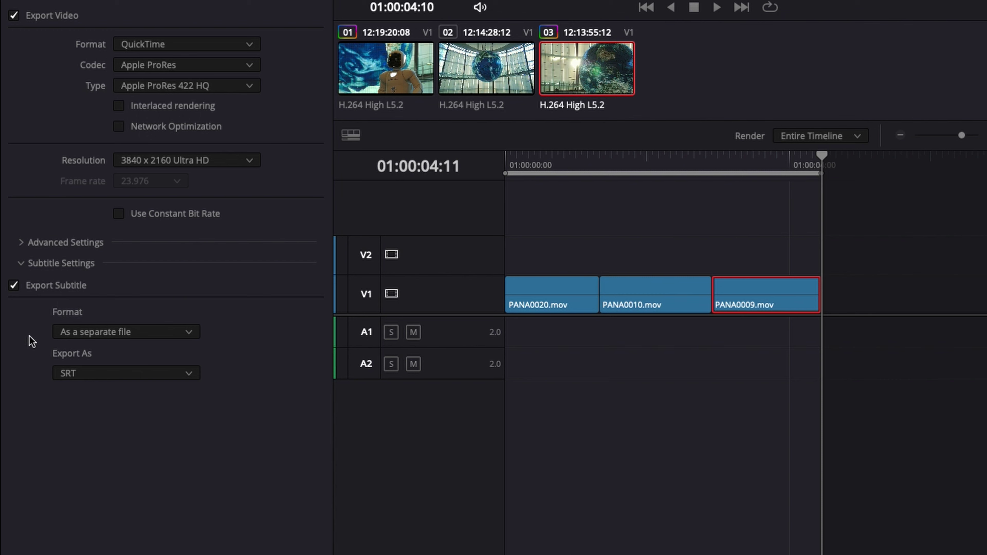
click(124, 332)
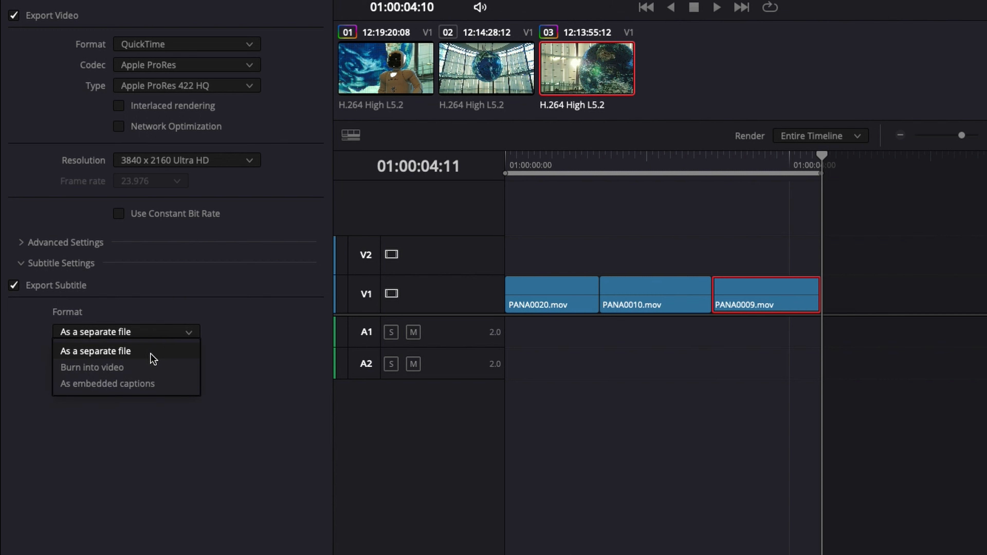
click(251, 352)
click(155, 374)
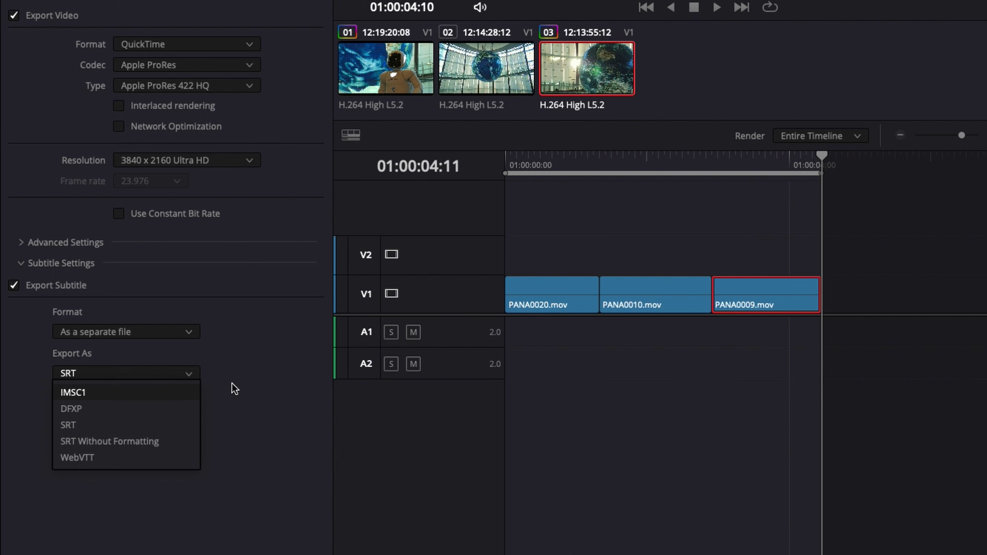
click(245, 384)
click(14, 285)
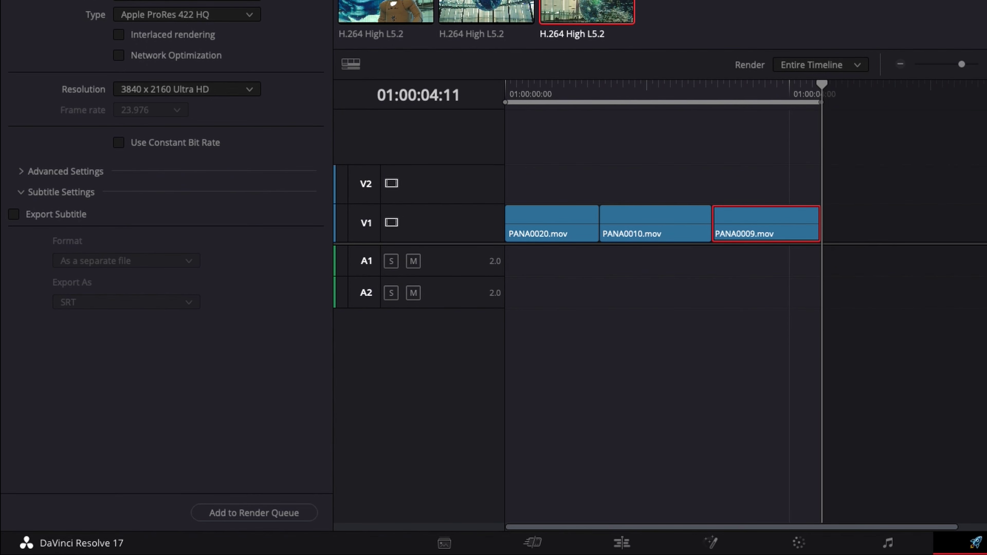
Add Video 02 to the Render Queue as Job 1, accepting the upscale and replacing the existing file.
click(252, 514)
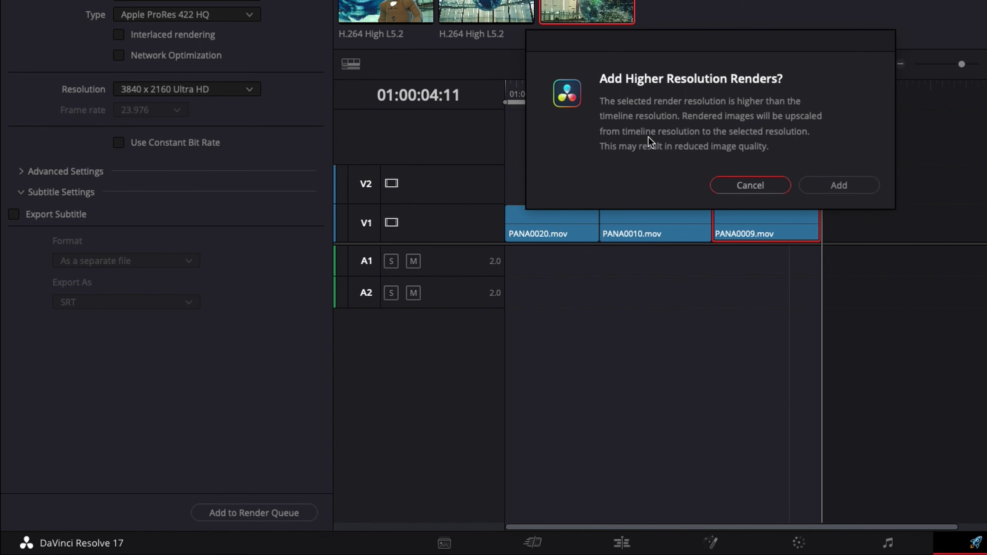
click(852, 187)
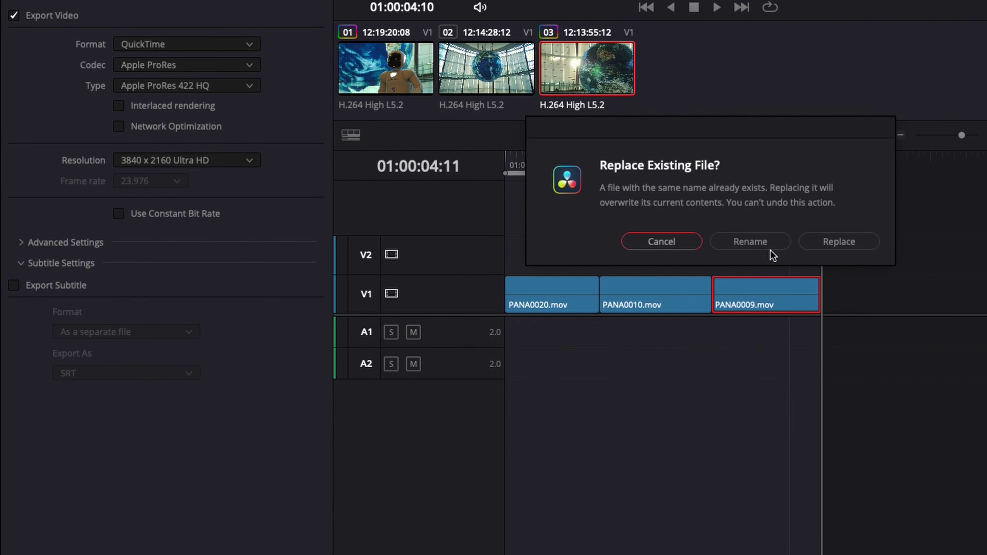
click(850, 237)
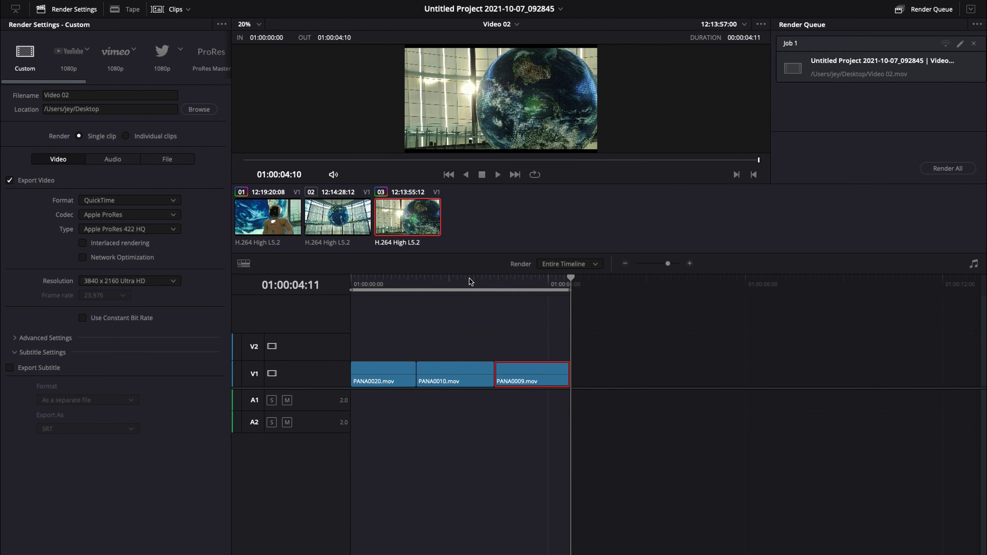
Switch to the Video 01 timeline and queue it as Job 2, rendering to Video 01.mov.
drag(438, 286, 527, 286)
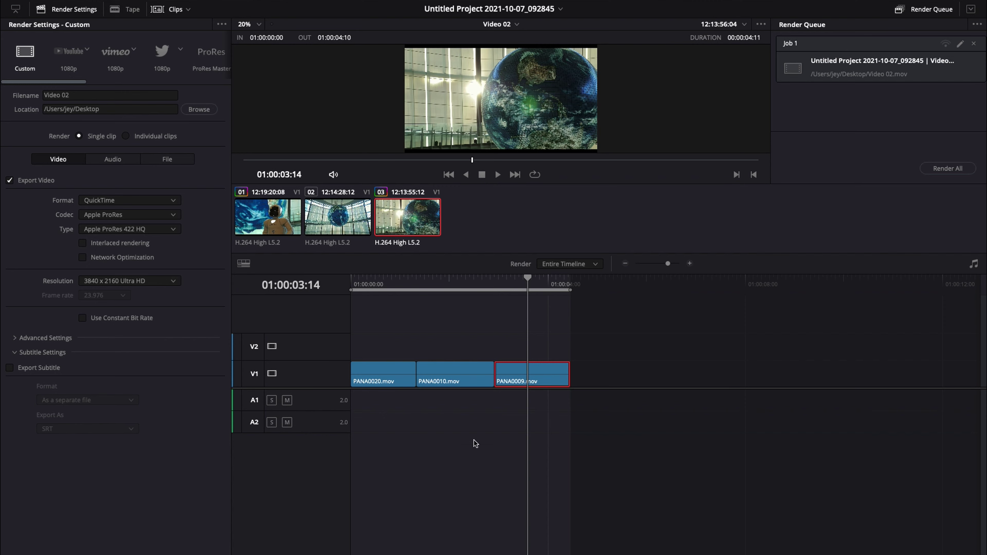
click(517, 24)
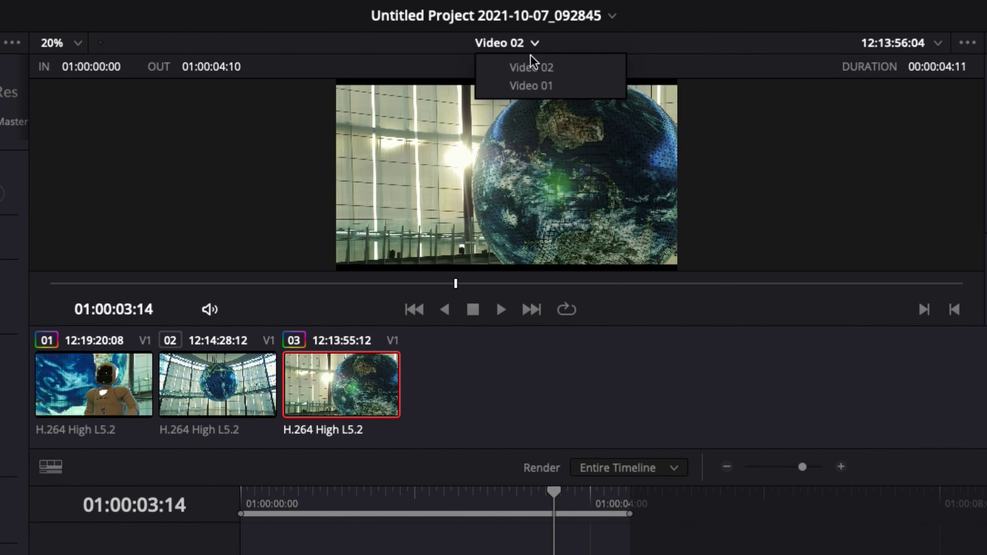
click(523, 85)
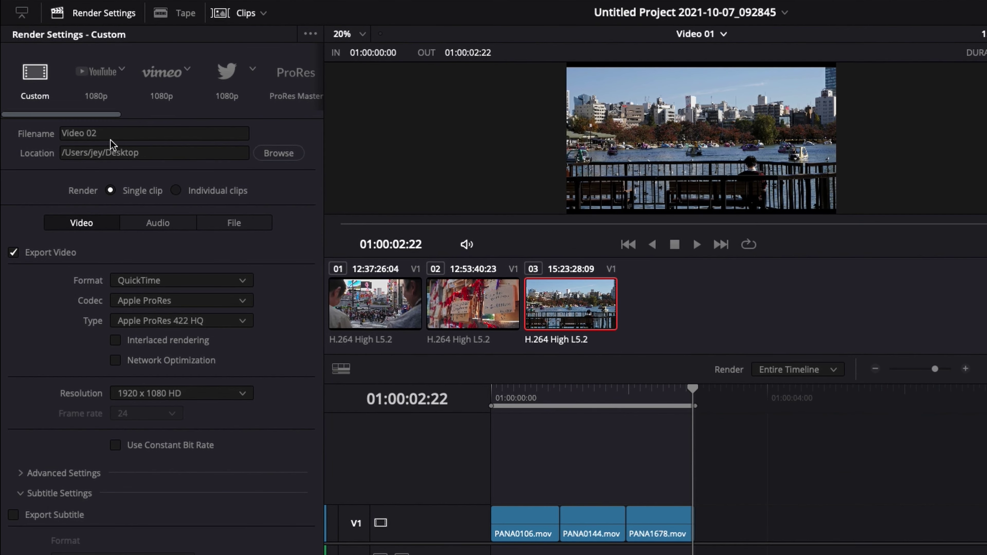
click(112, 133)
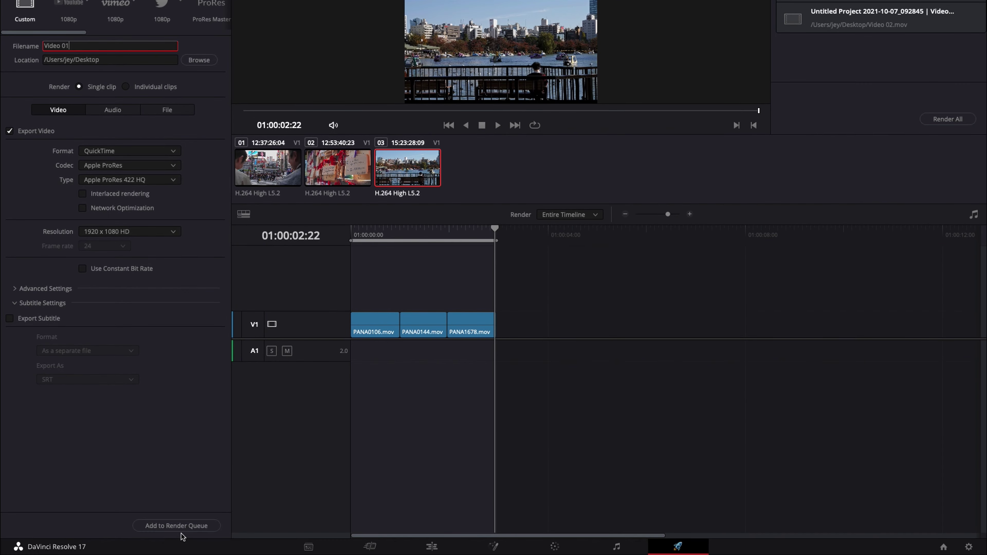
click(180, 531)
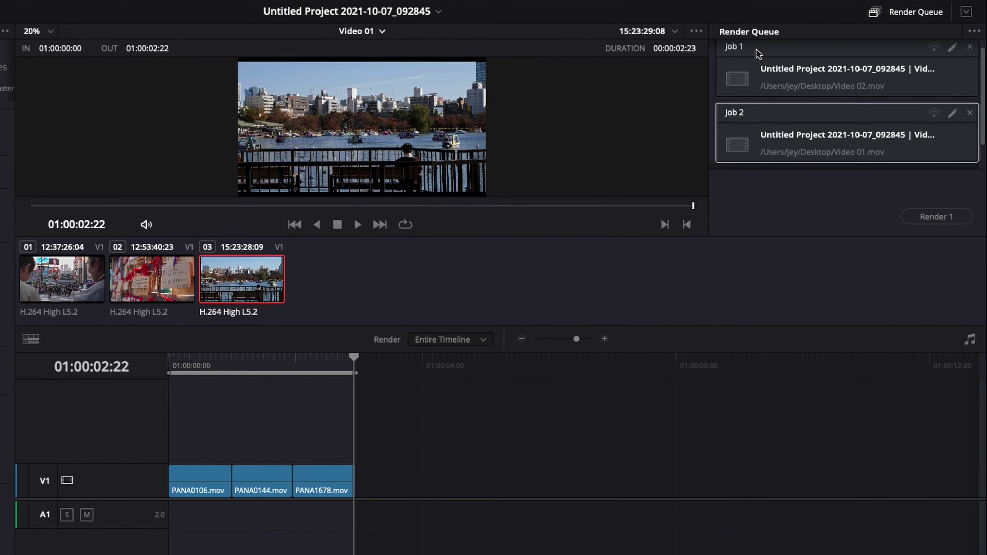
Render Job 1 and Job 2 together to produce Video 02.mov and Video 01.mov.
scroll(835, 112, up, 1)
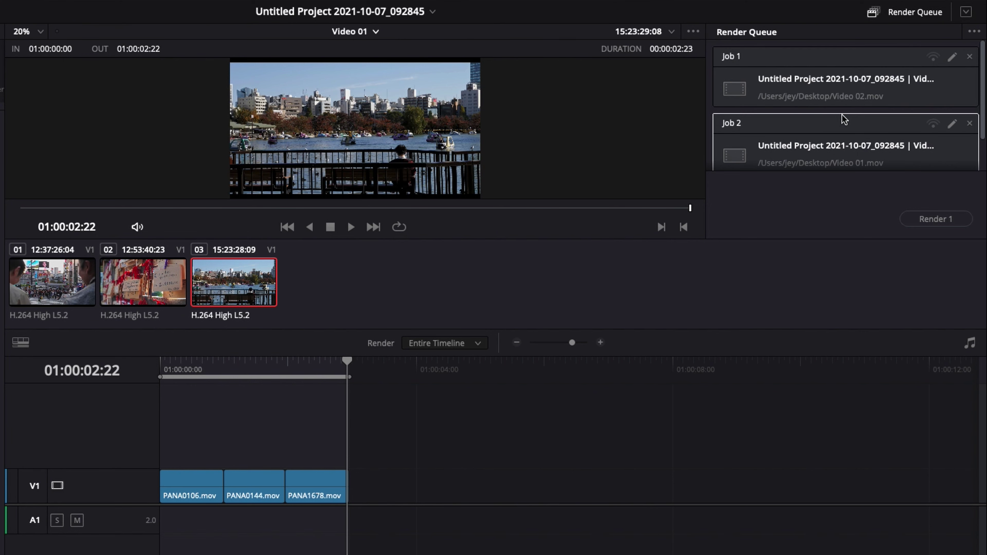
click(829, 59)
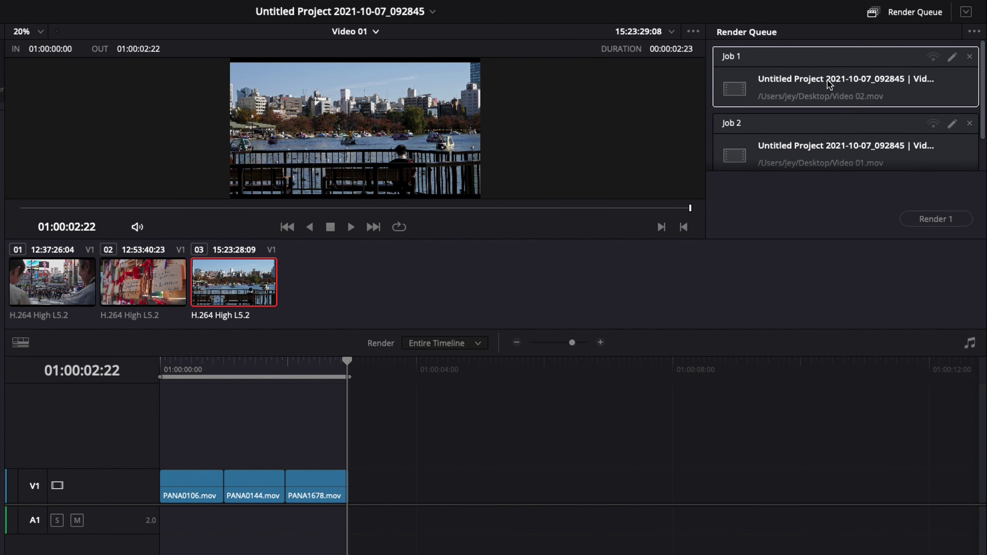
shift+click(827, 129)
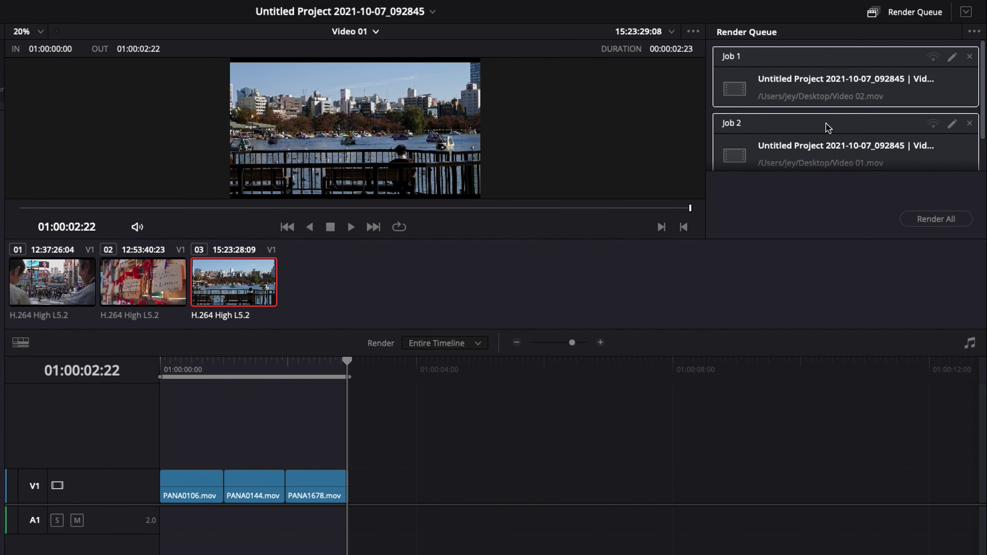
click(932, 221)
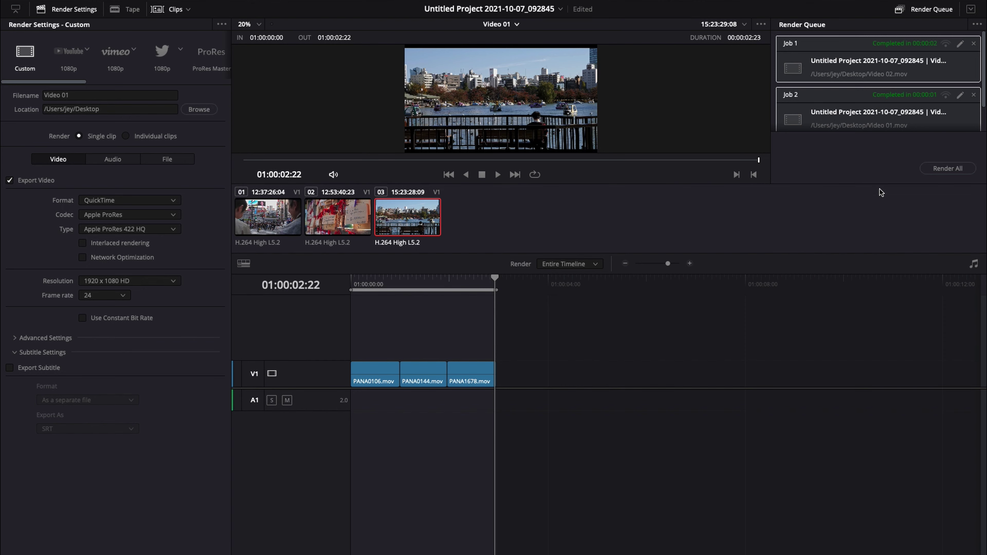
drag(879, 186, 810, 274)
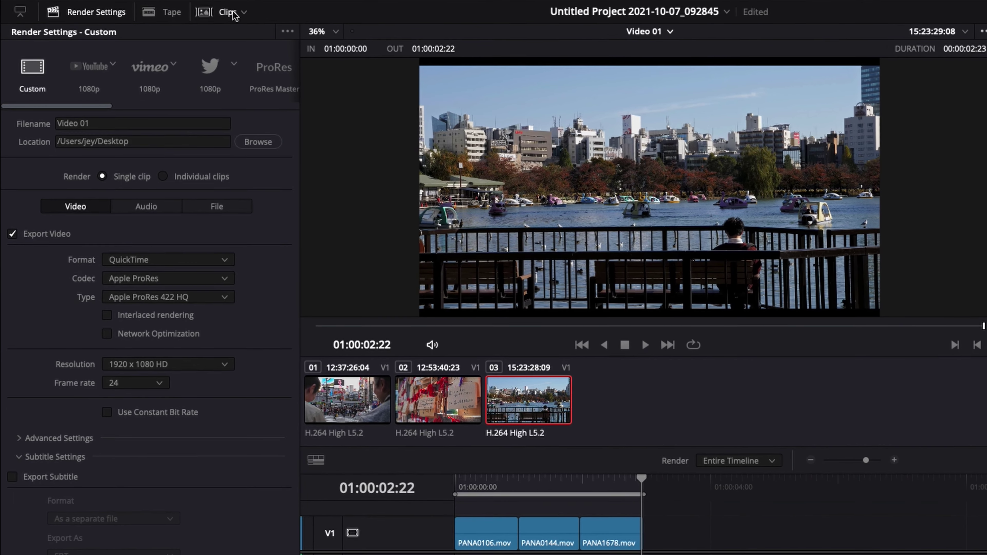
Set the render to Individual clips so each clip exports as its own file.
click(244, 14)
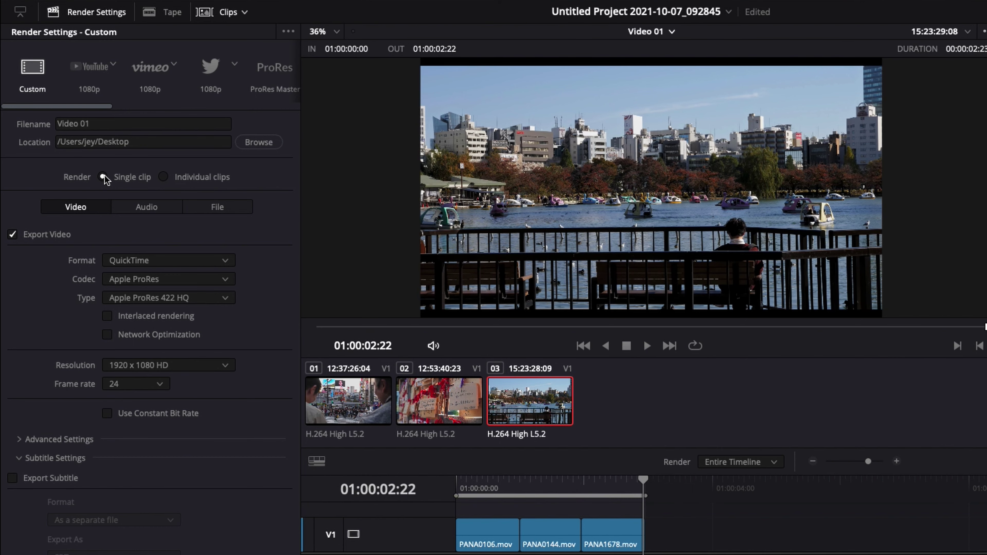
click(163, 176)
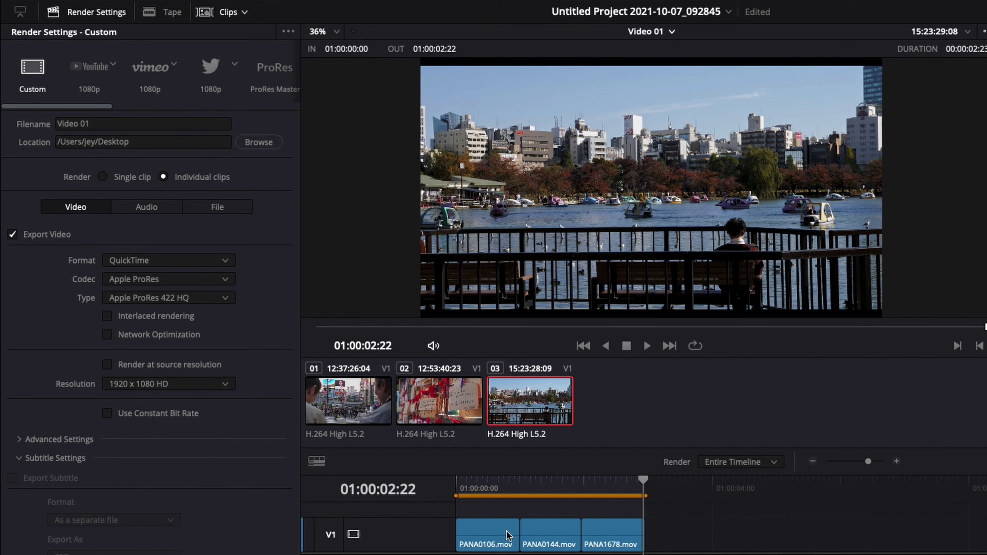
drag(493, 486, 552, 494)
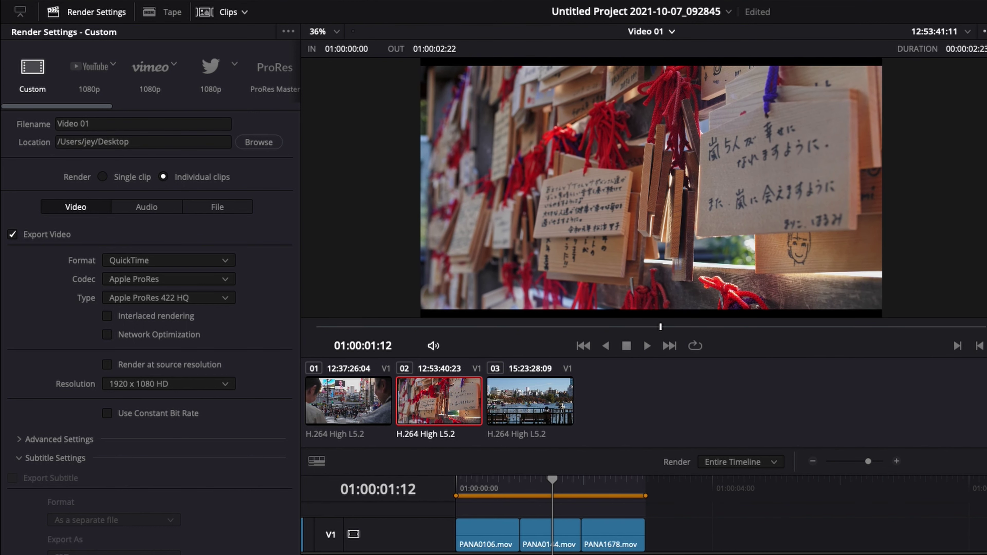
Filter the clip strip to Graded Clips, then Ungraded Clips, leaving the filter unchanged afterwards.
click(245, 12)
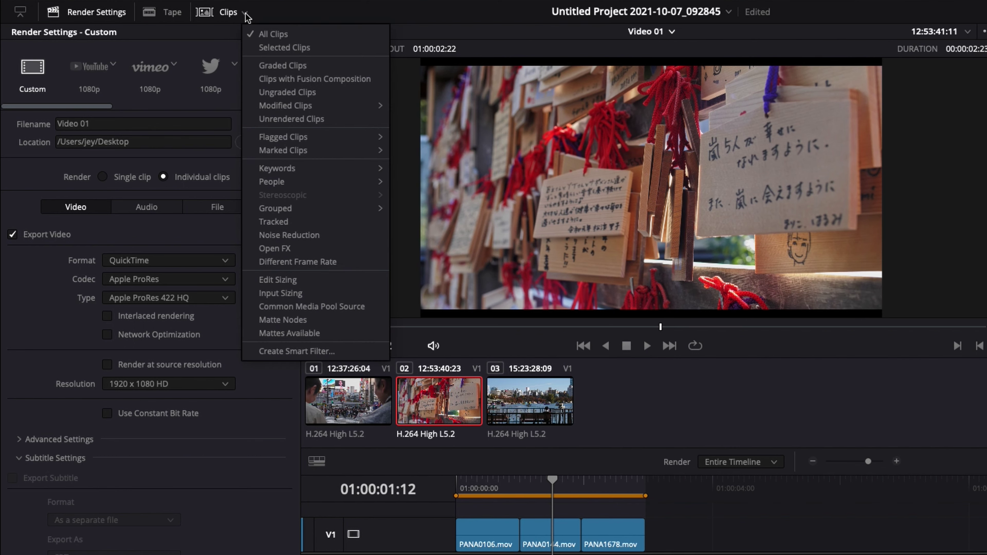
click(283, 66)
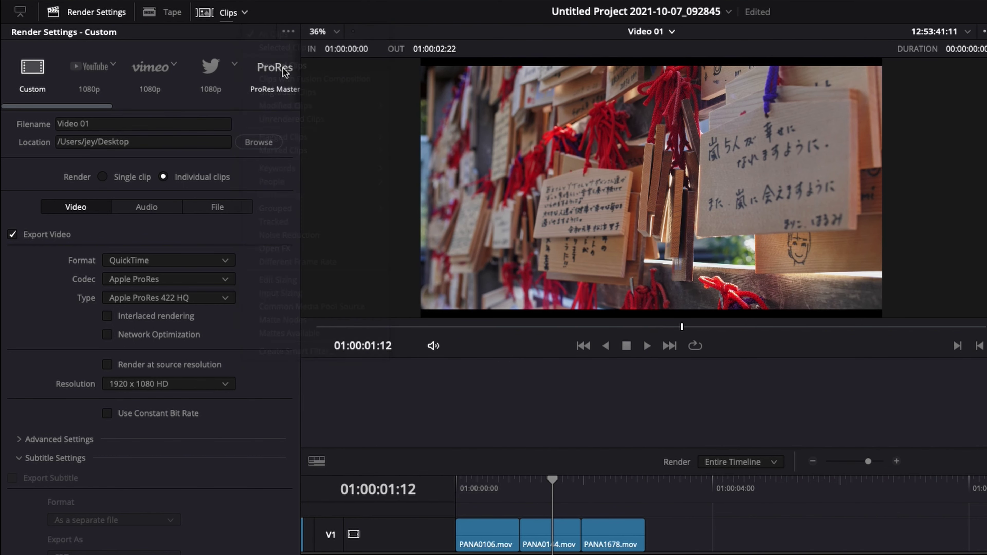
click(500, 495)
drag(500, 497, 551, 492)
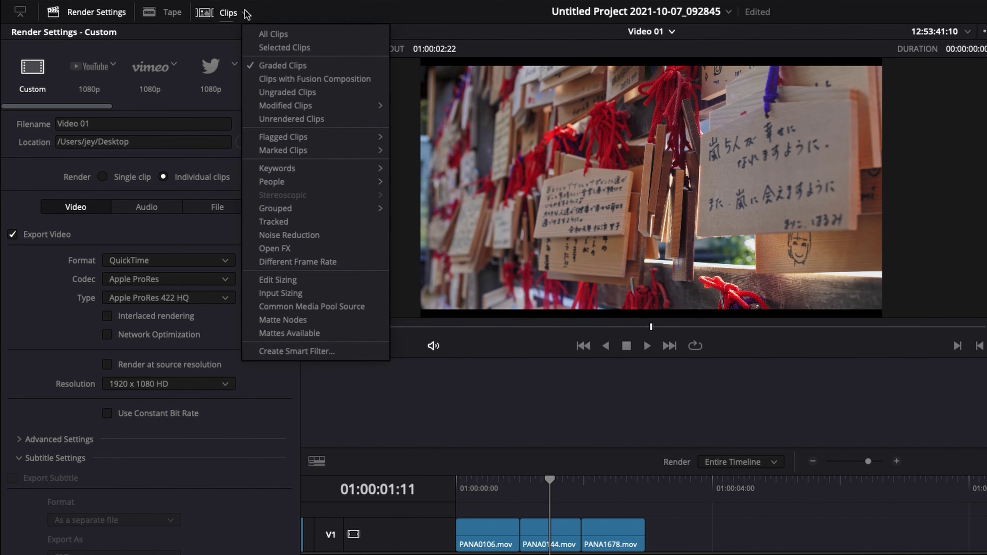
click(286, 94)
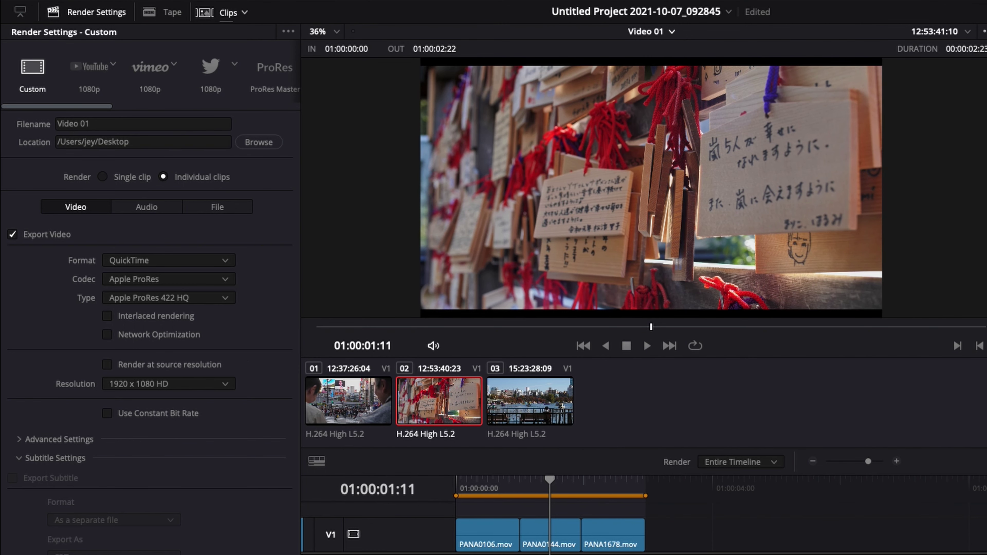
click(491, 480)
click(228, 12)
mouse_move(297, 137)
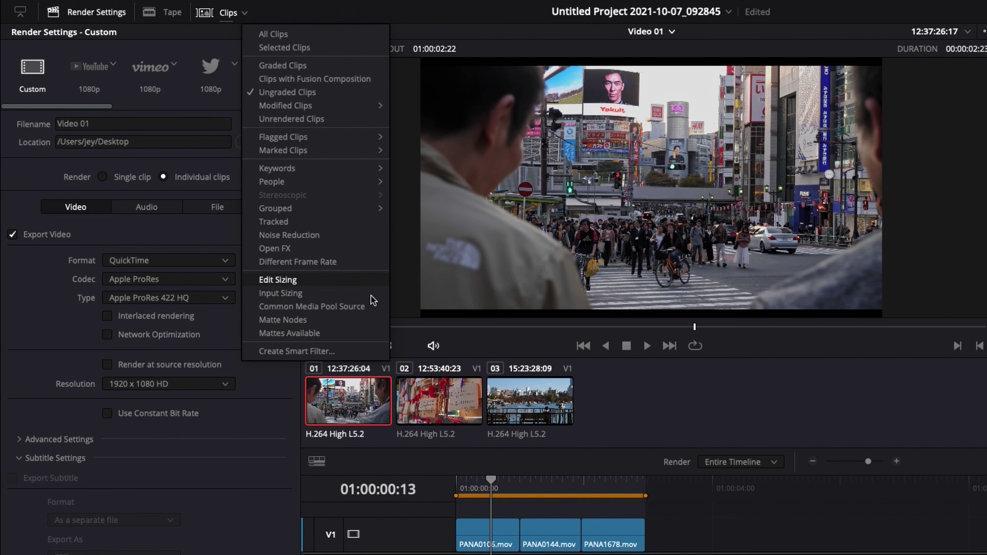
key(Escape)
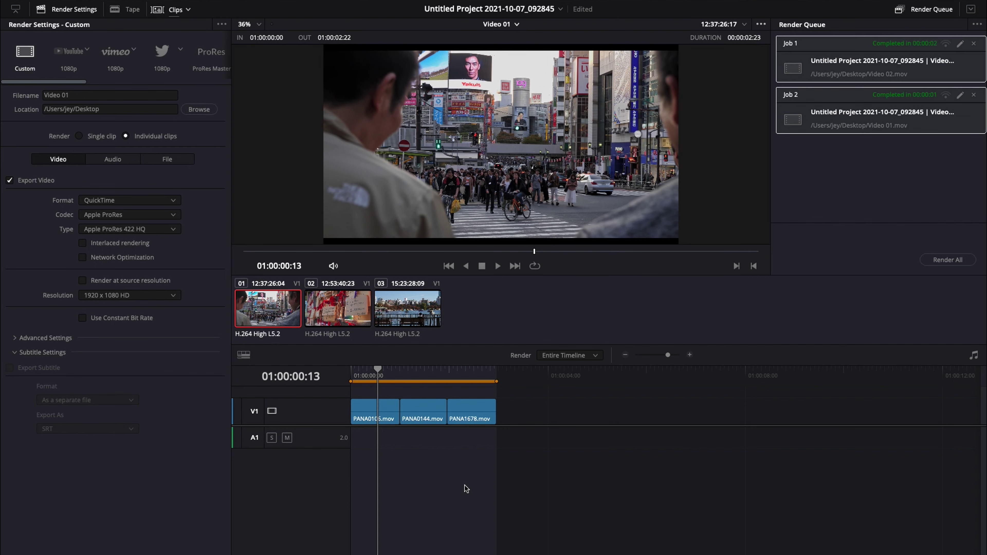
drag(404, 383, 428, 378)
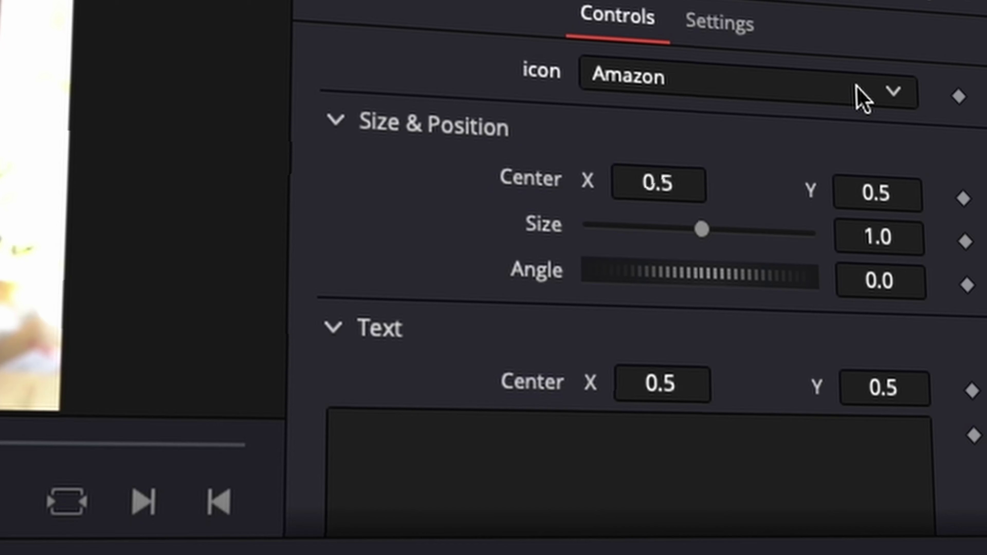
Show the icon choices for the social-media title template in the Controls panel.
click(859, 97)
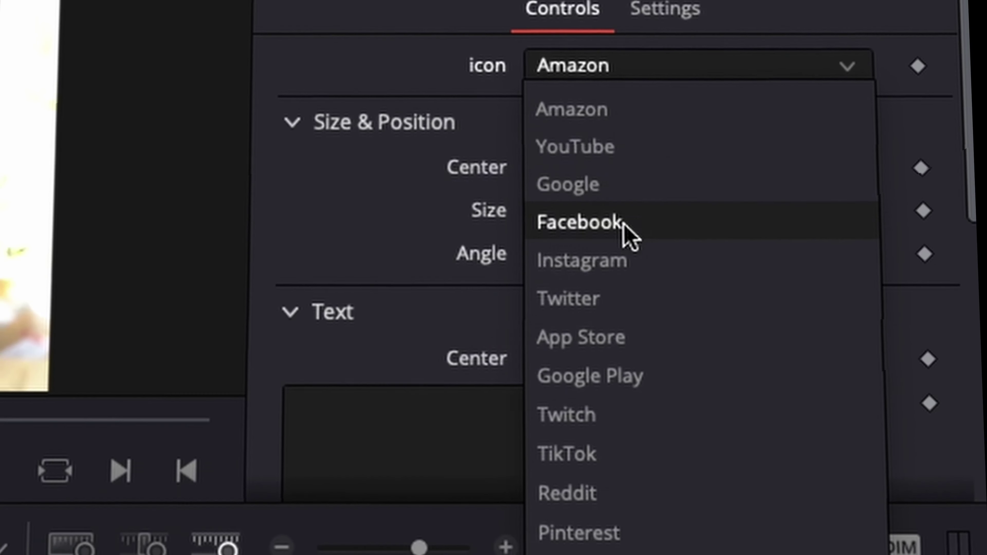